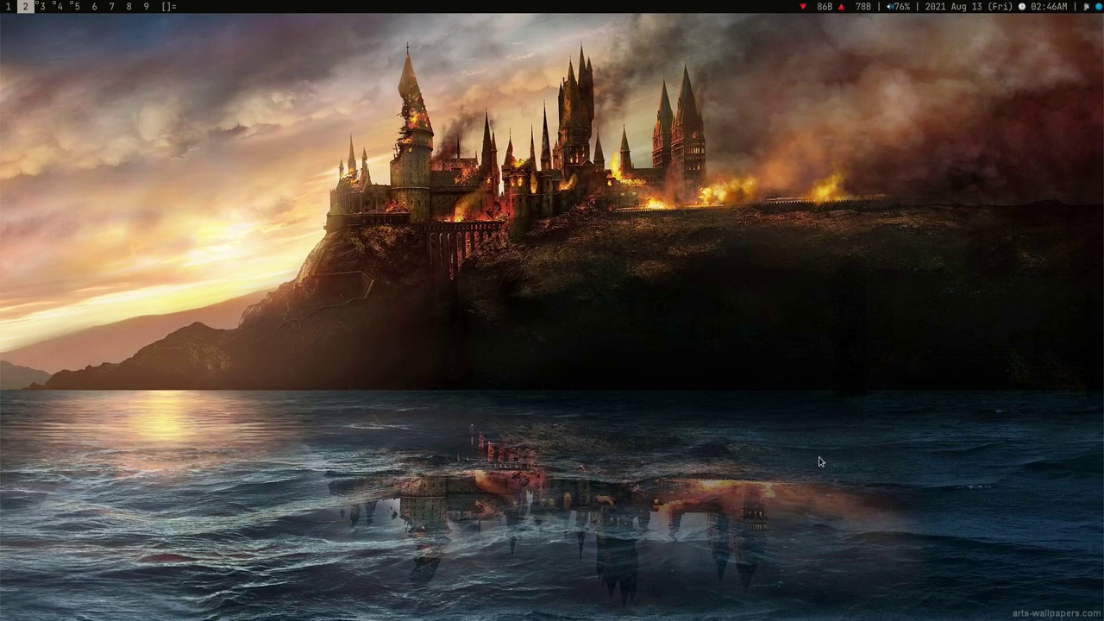
- Launch Chromium from dmenu and load distrotest.net in the address bar
key("super+p")
type("chromium")
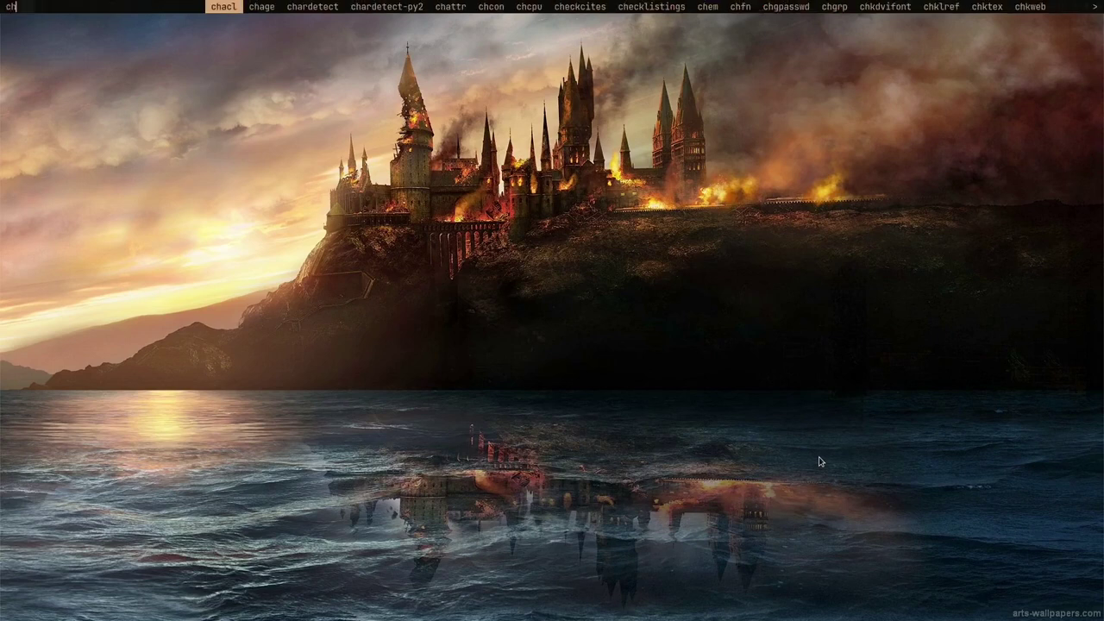
key("Return")
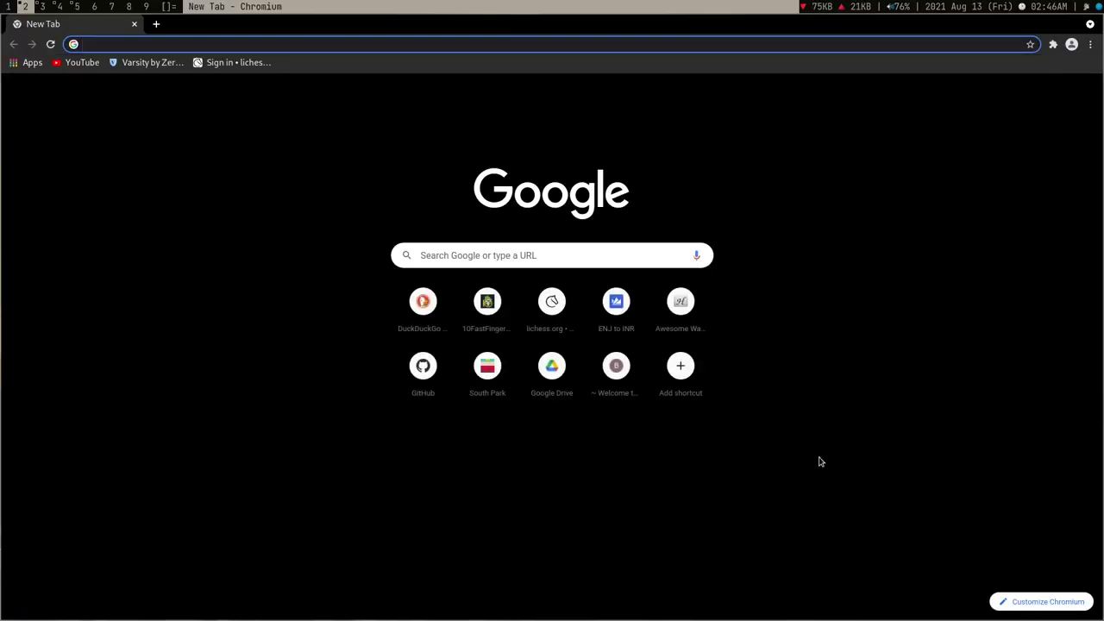
type("distrotest.net")
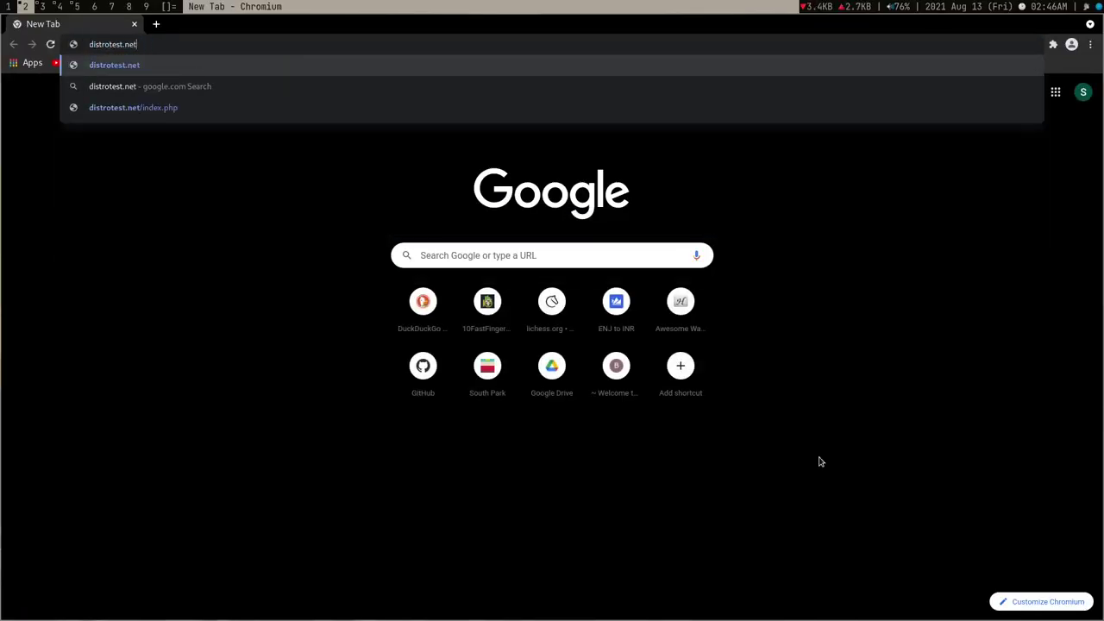
key("Return")
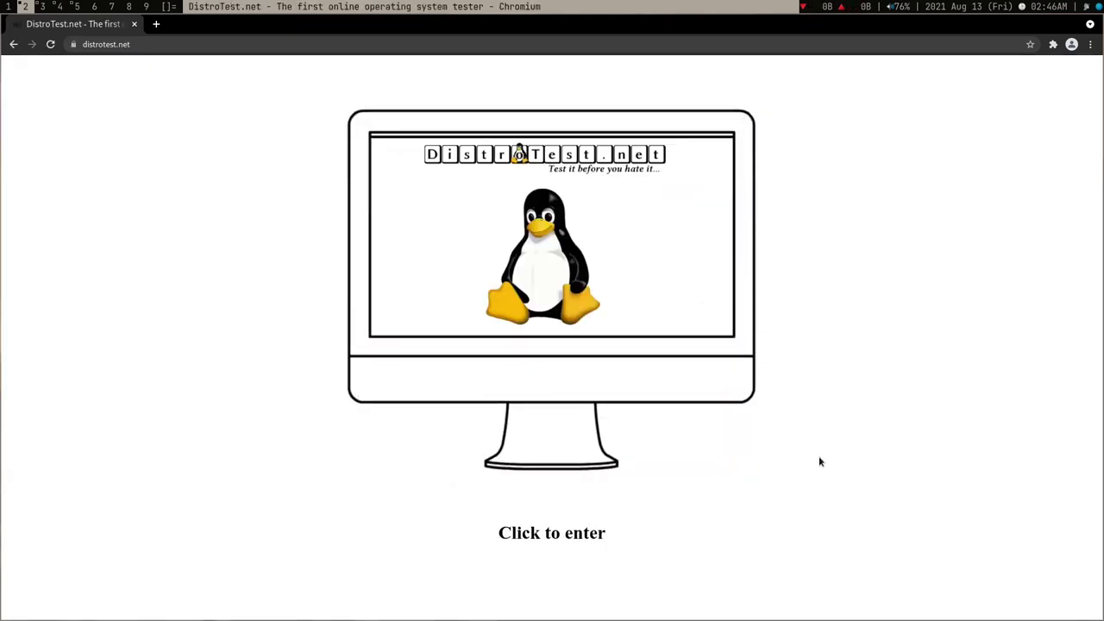
- Enter the DistroTest site and open the elementaryOS entry from the system list
left_click(543, 532)
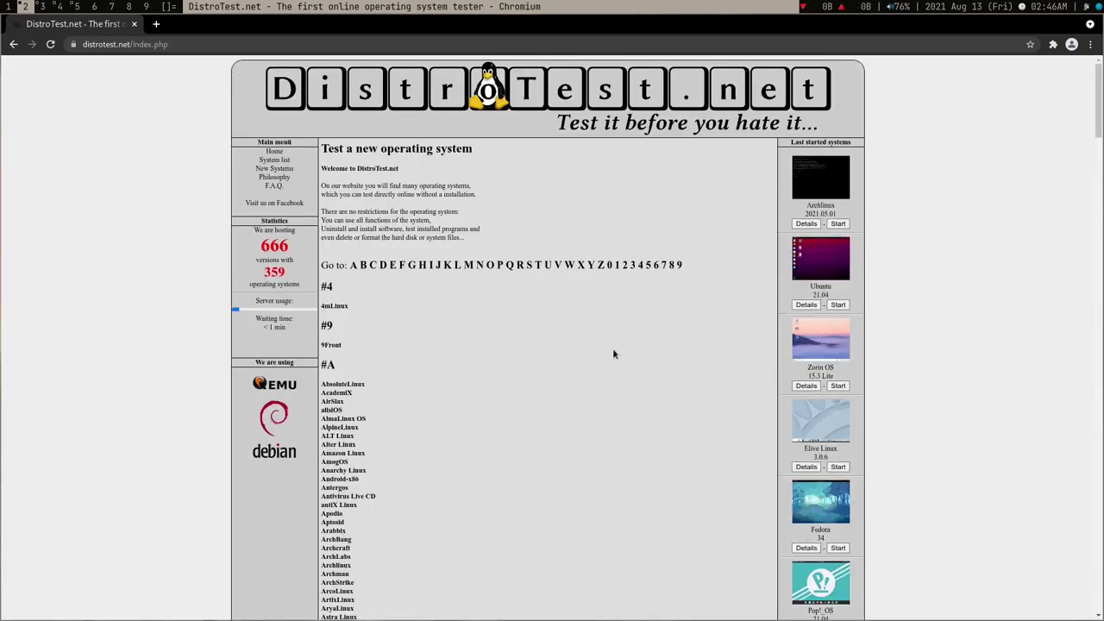
scroll(558, 375, "down", 5)
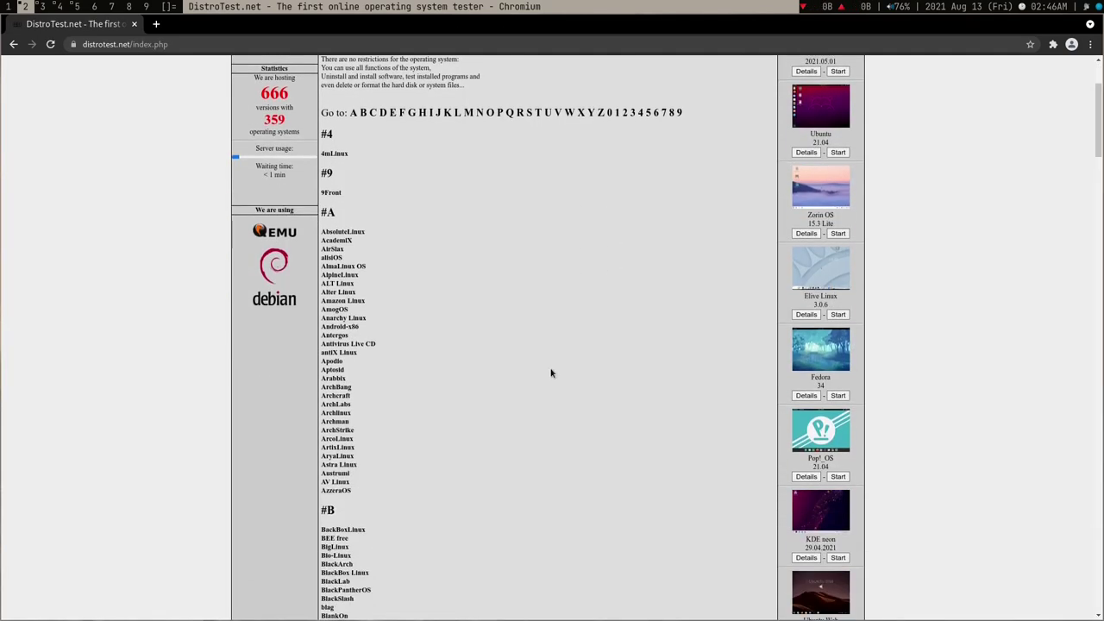
scroll(545, 384, "down", 8)
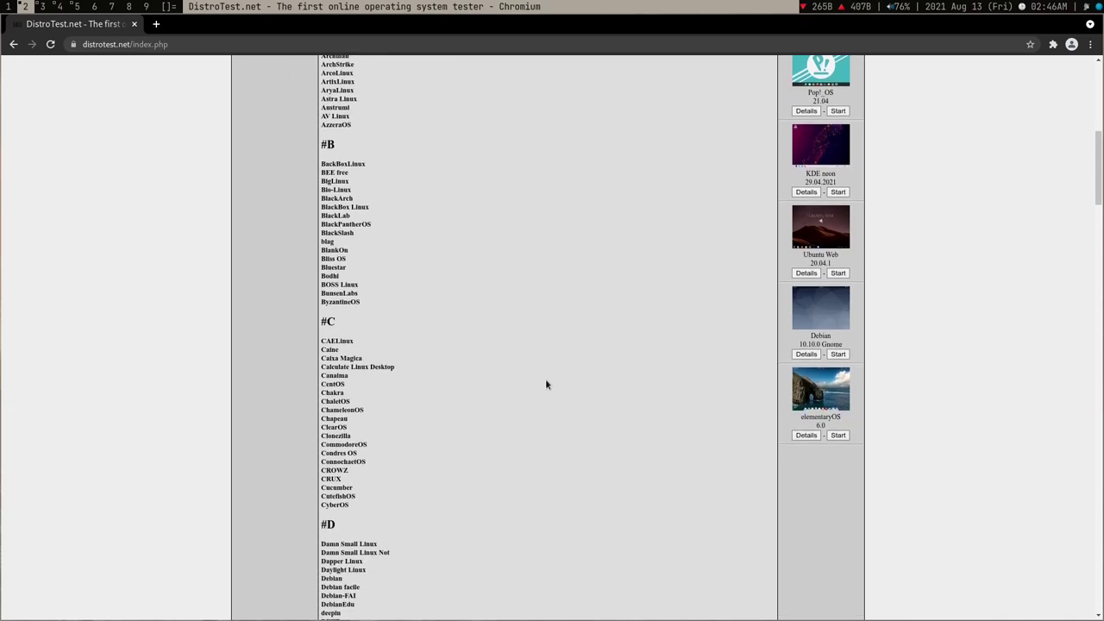
scroll(541, 386, "up", 5, "ctrl")
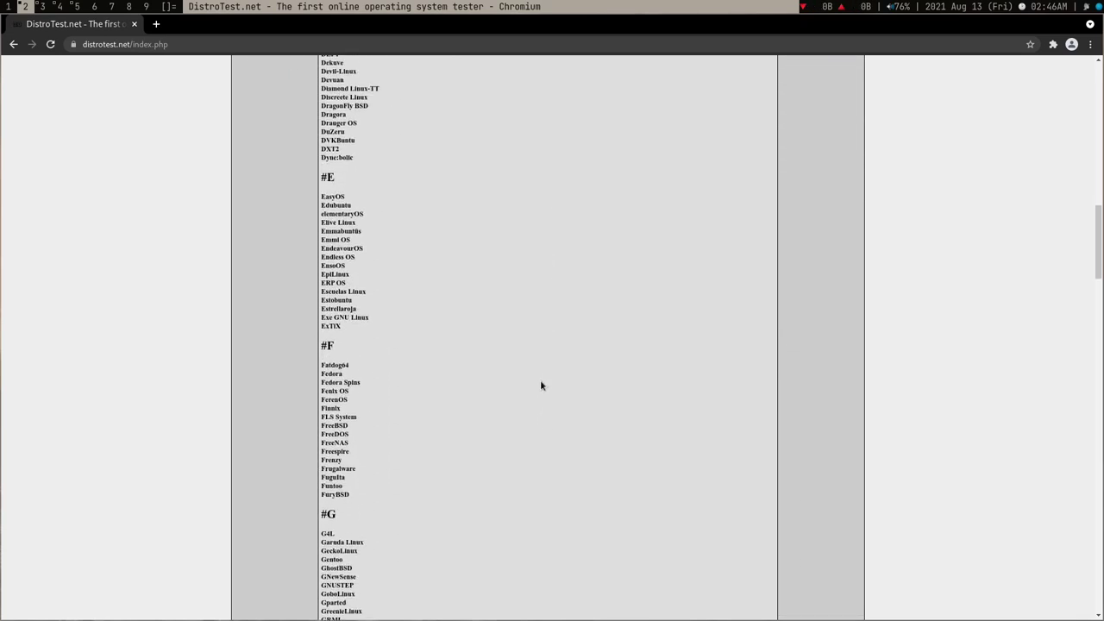
left_click(207, 283)
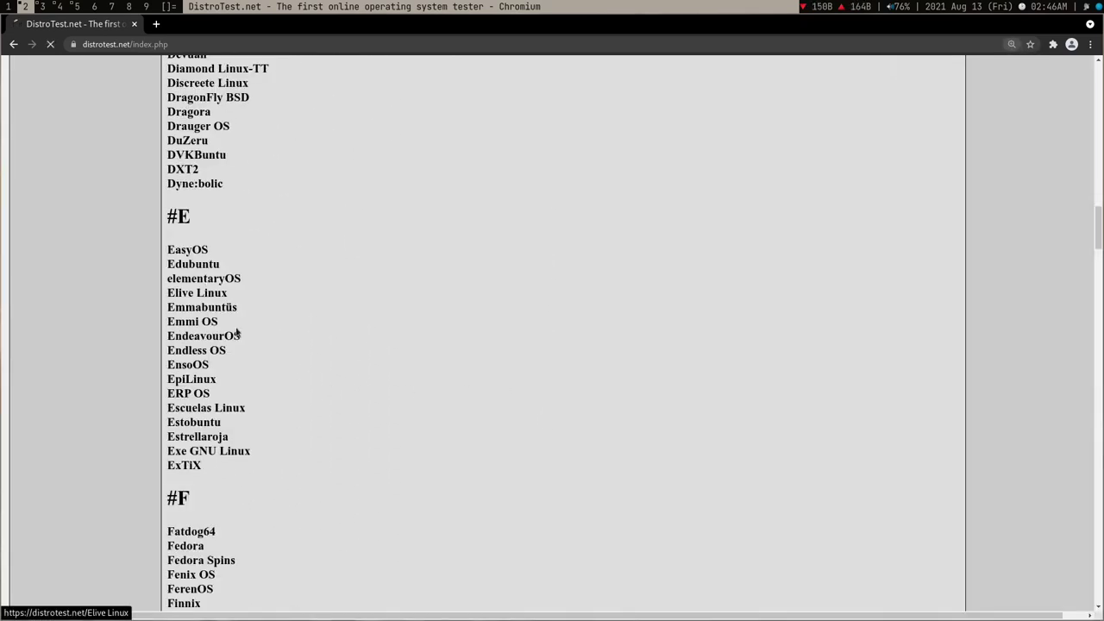
scroll(406, 347, "down", 1)
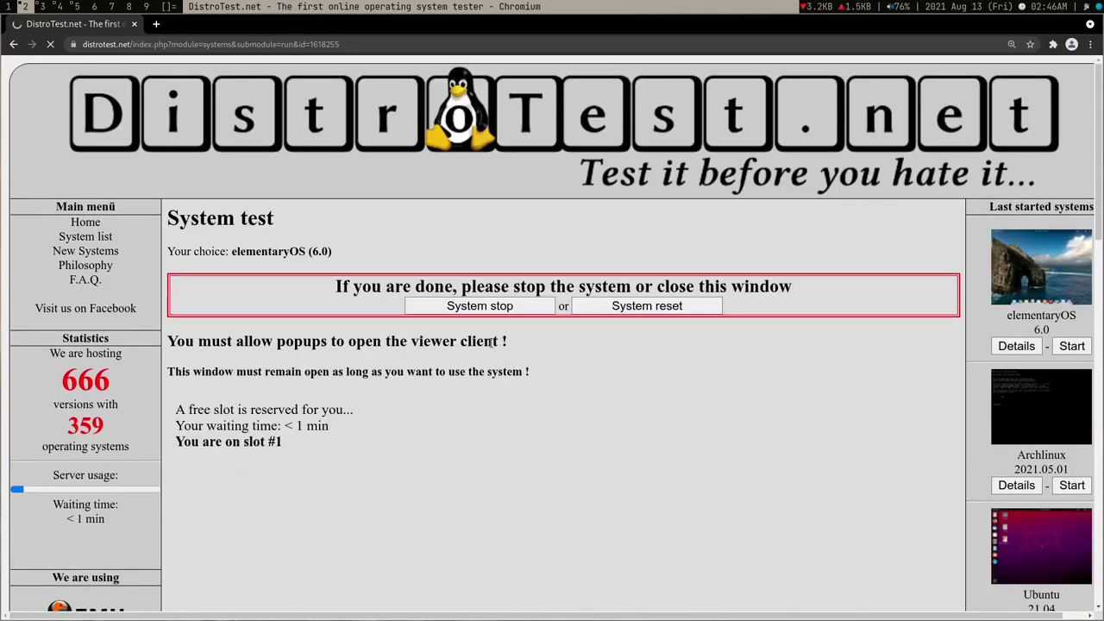
scroll(36, 124, "down", 2)
- Reload distrotest.net, enter the site again and reopen the elementaryOS versions page
key("alt+Left")
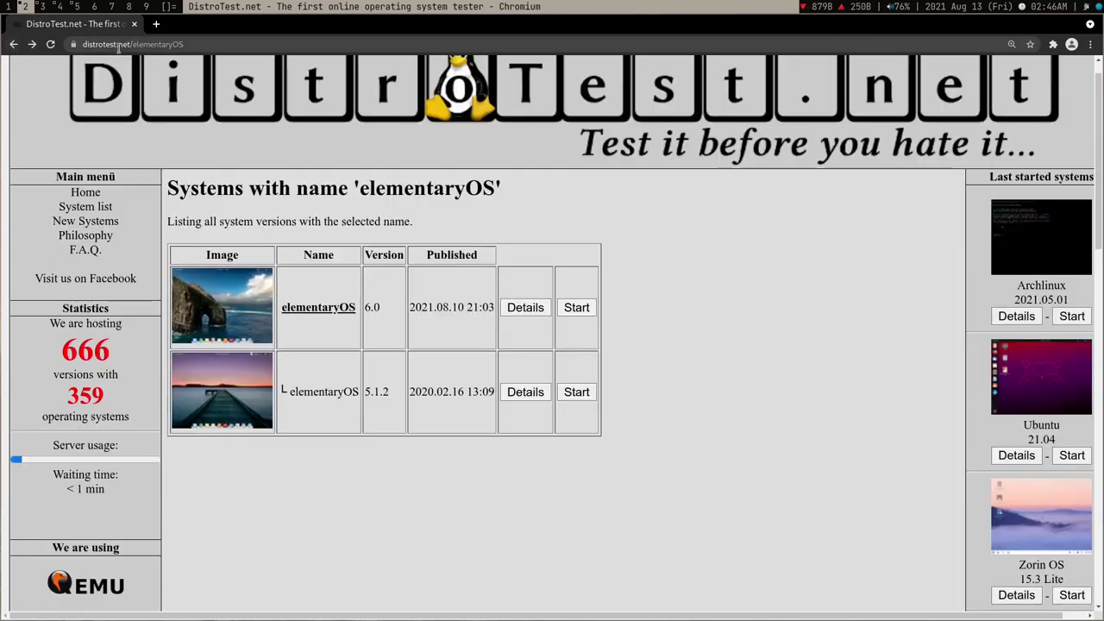
left_click(133, 44)
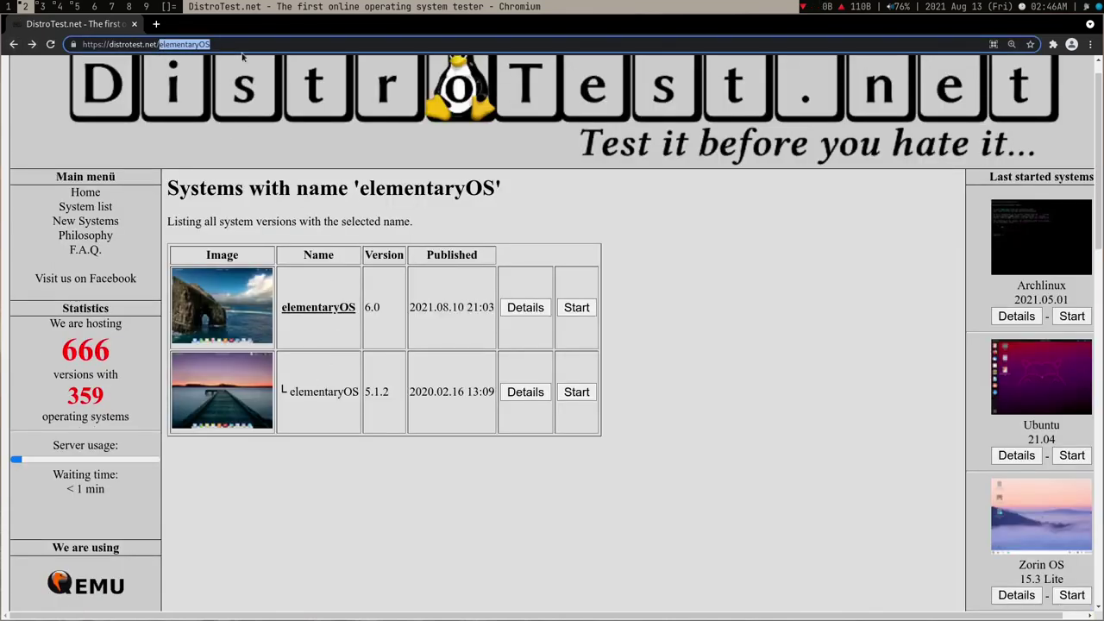
type("distrotest.net")
key("Return")
scroll(611, 336, "down", 5)
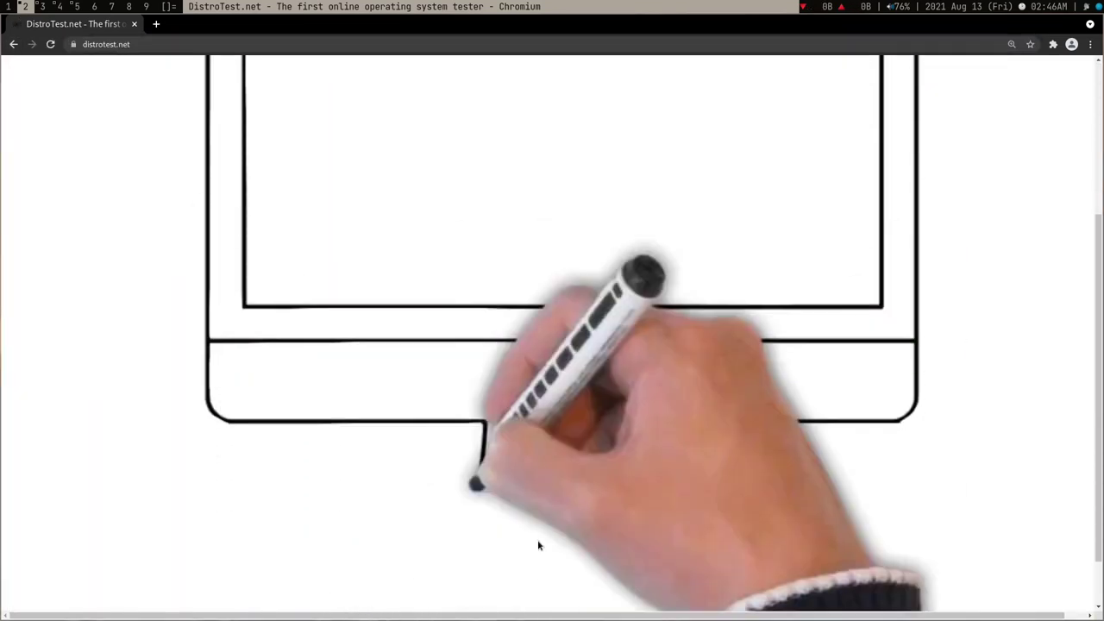
left_click(689, 580)
scroll(344, 352, "down", 8)
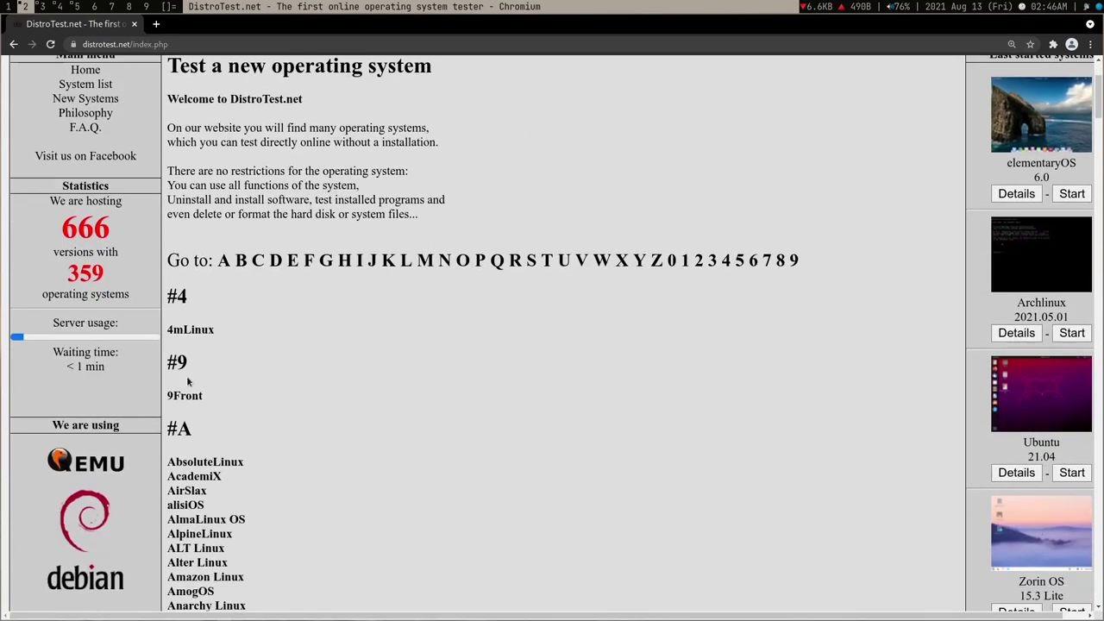
scroll(344, 351, "up", 5)
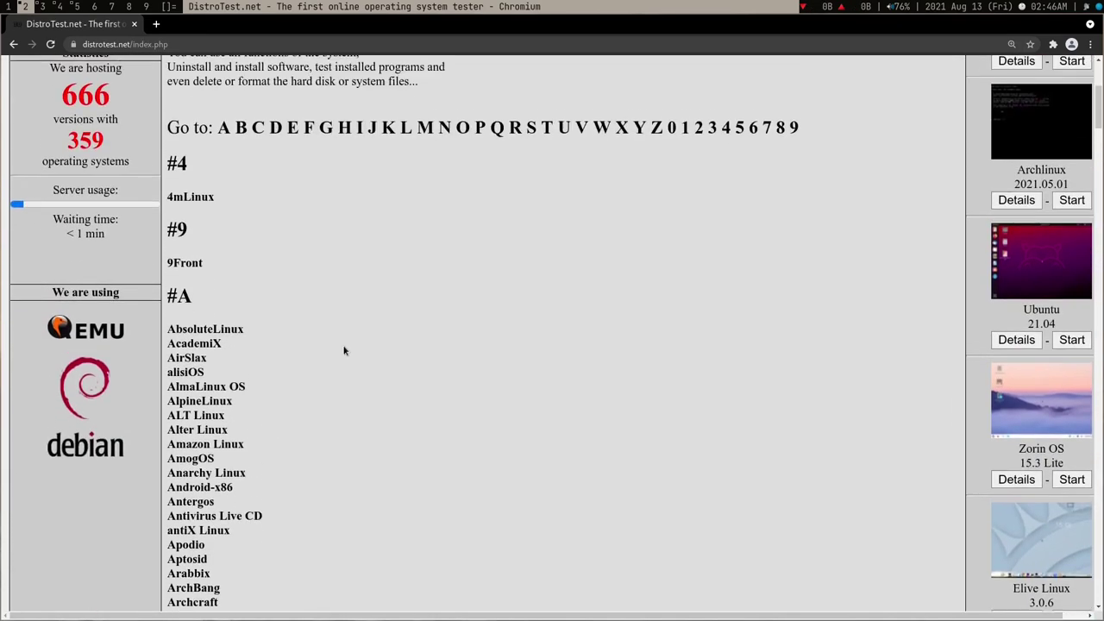
scroll(342, 351, "down", 7)
scroll(336, 354, "down", 15)
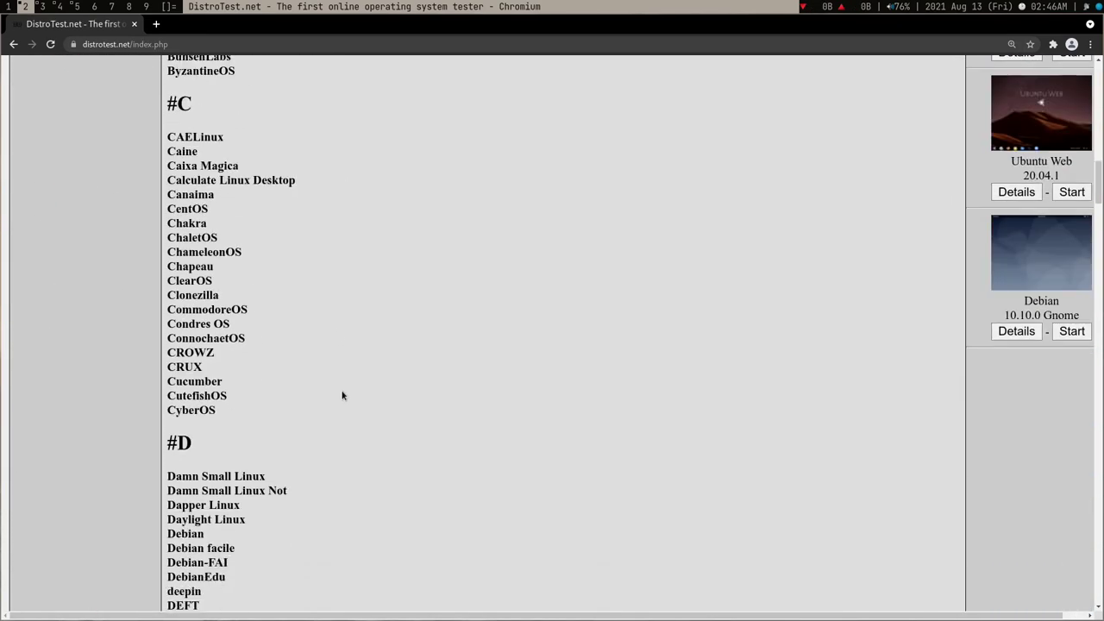
scroll(349, 410, "up", 4)
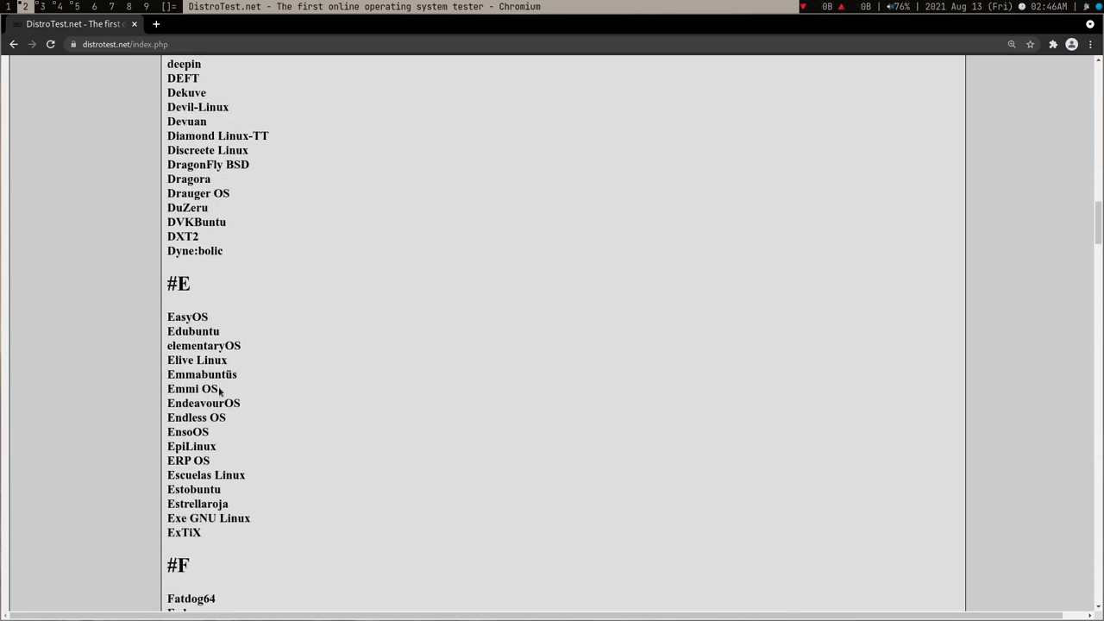
left_click(228, 345)
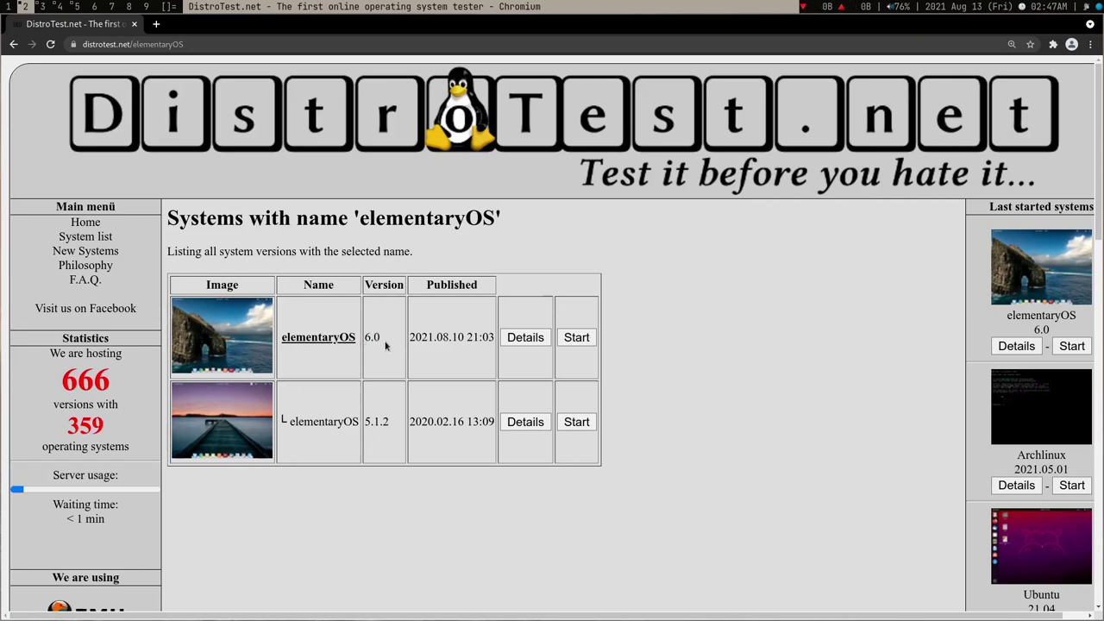
- Start the elementaryOS 6.0 test system and read the popup and waiting-time notes
left_click_drag(320, 339, 350, 351)
left_click_drag(473, 338, 450, 343)
left_click(576, 337)
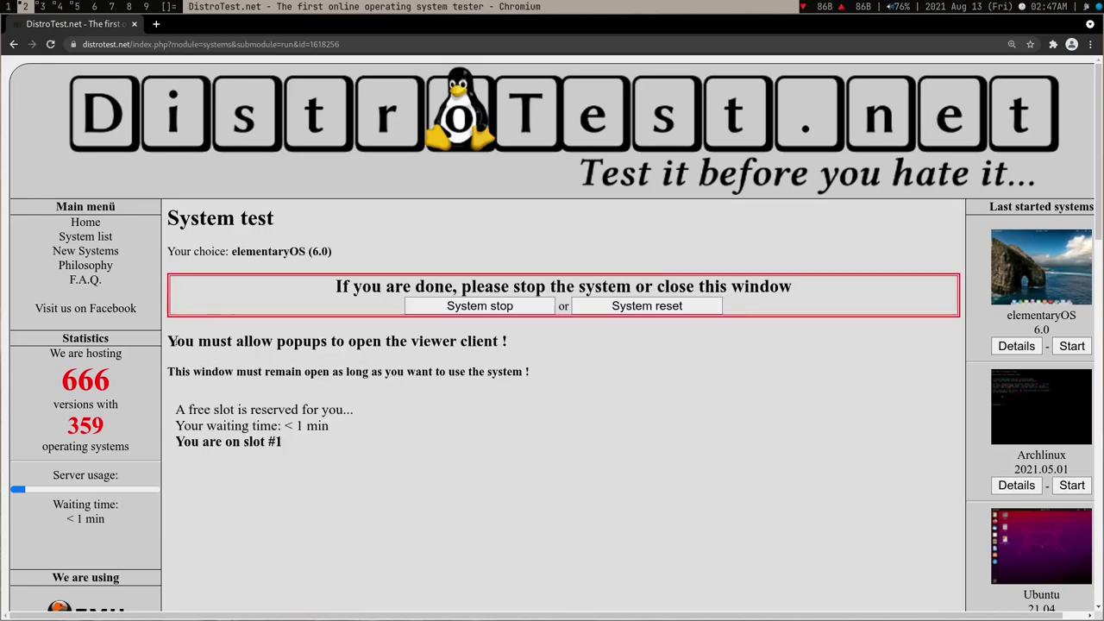
left_click_drag(168, 342, 503, 361)
left_click(509, 361)
left_click_drag(183, 426, 335, 425)
left_click(336, 425)
- Wait for the system to come up, then open its noVNC viewer window
scroll(370, 386, "down", 1)
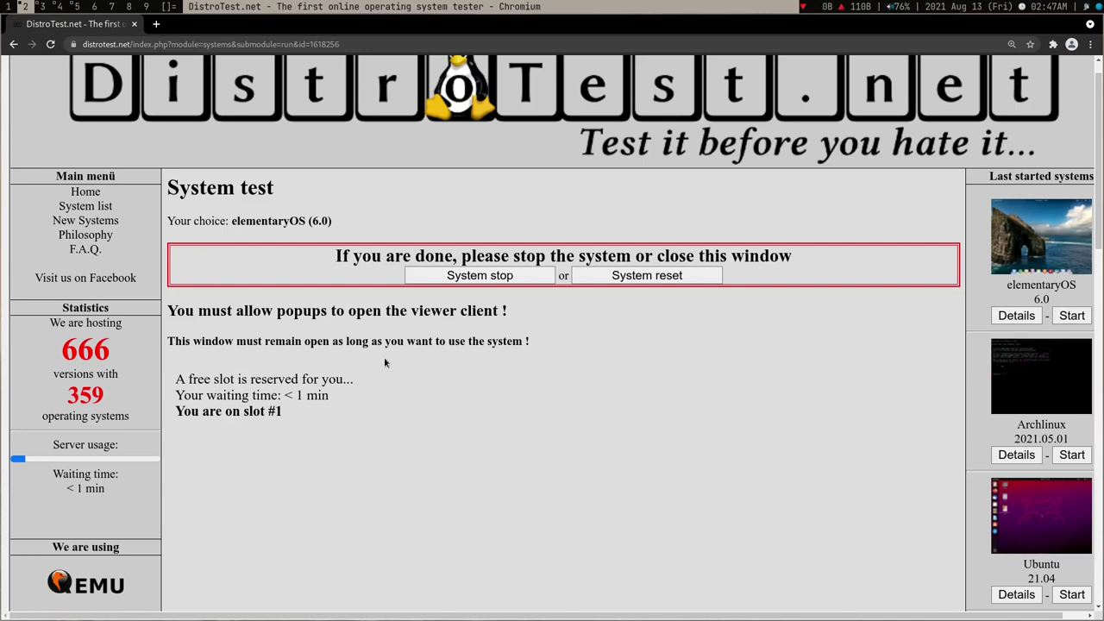
scroll(457, 406, "down", 2)
scroll(458, 407, "down", 1)
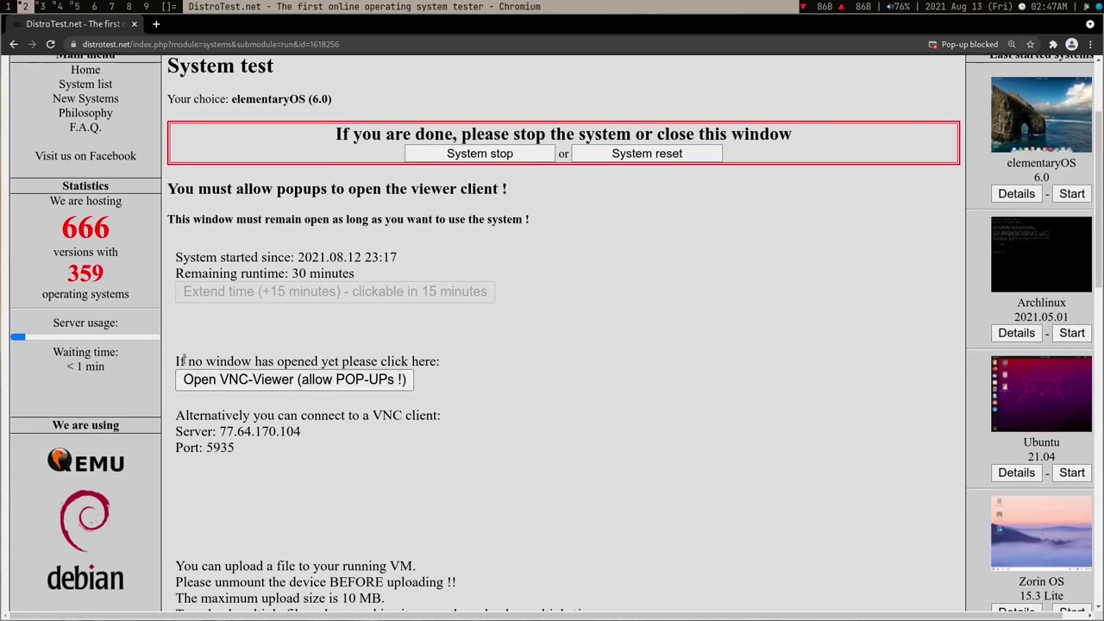
left_click_drag(181, 218, 476, 220)
left_click(443, 243)
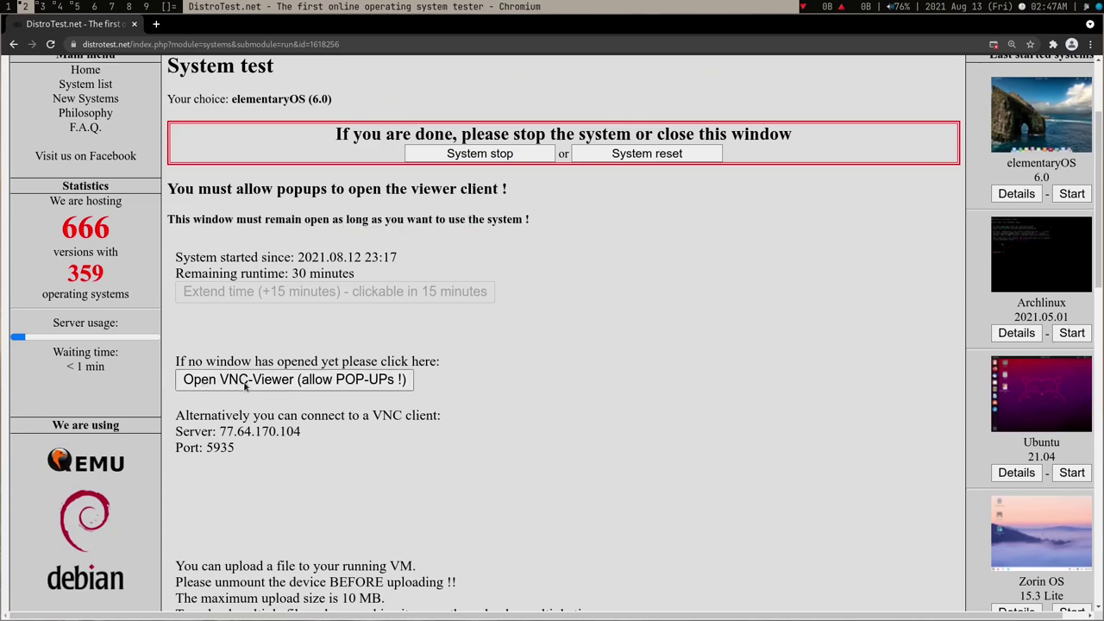
left_click(316, 381)
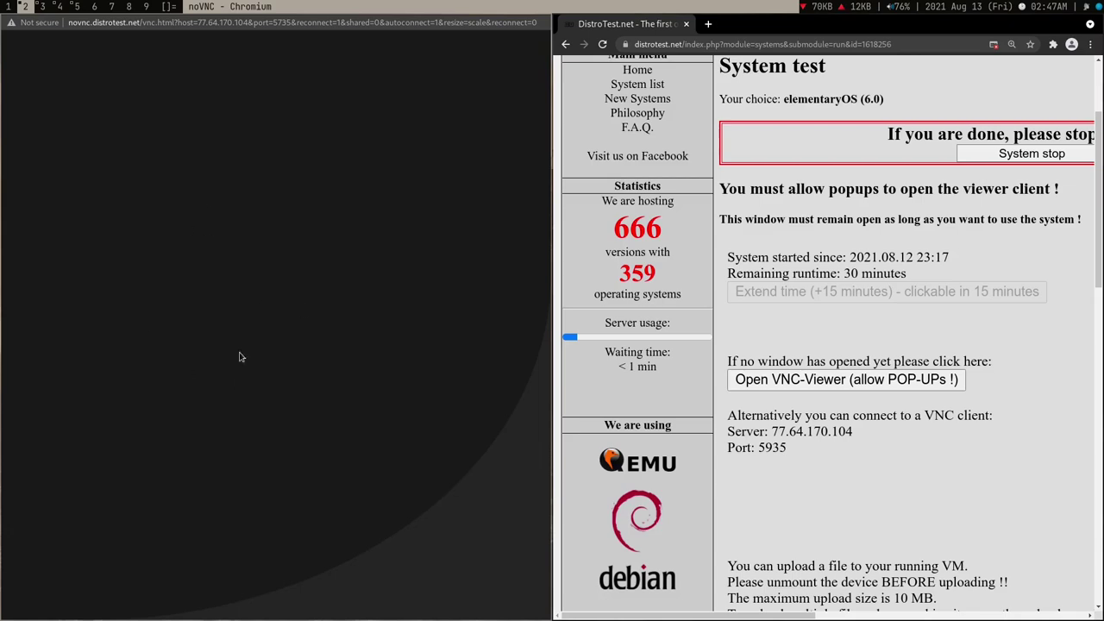
- Show noVNC full-screen on workspace 1, watch the kernel panic, then return to DistroTest
key("super+shift+1")
key("super+1")
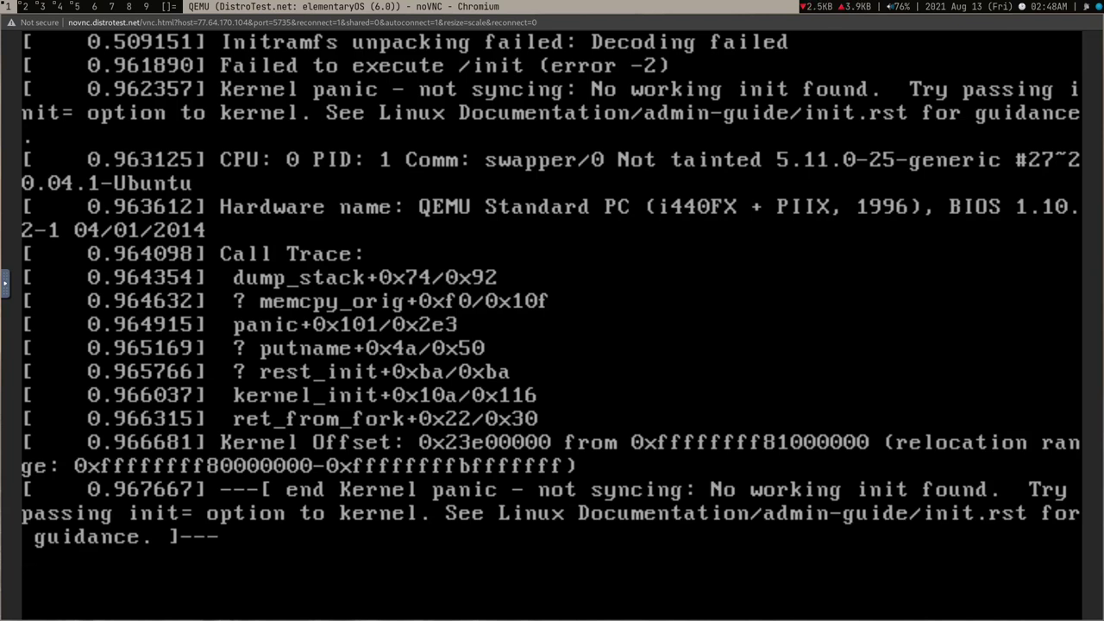
left_click(20, 7)
scroll(22, 65, "up", 5)
- Go back to the elementaryOS listing and start the 5.1.2 test system
left_click(12, 44)
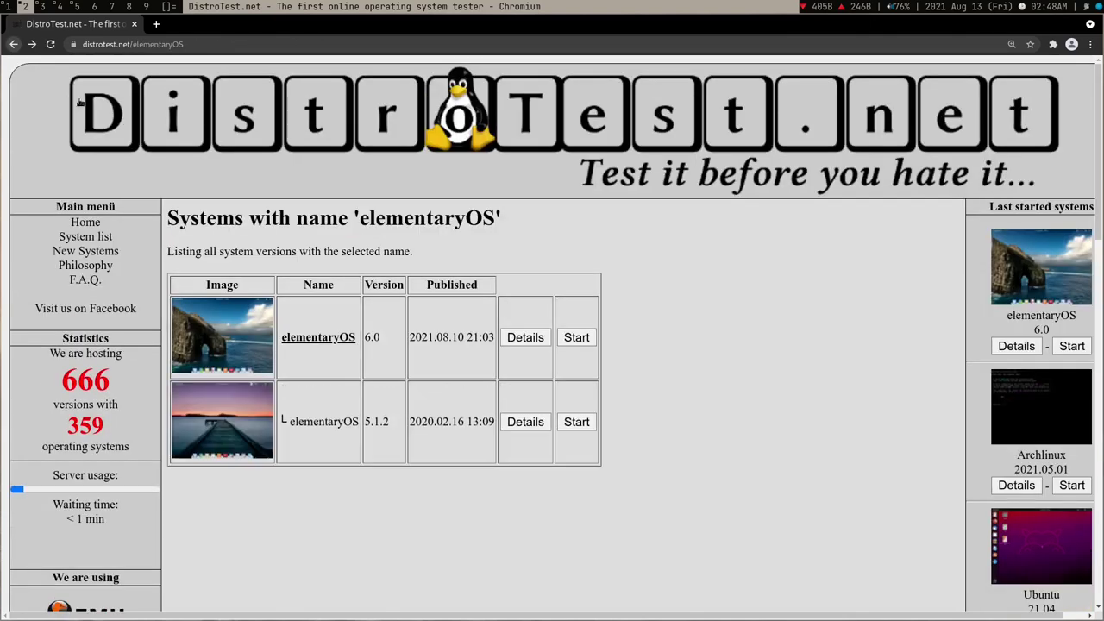
left_click(575, 423)
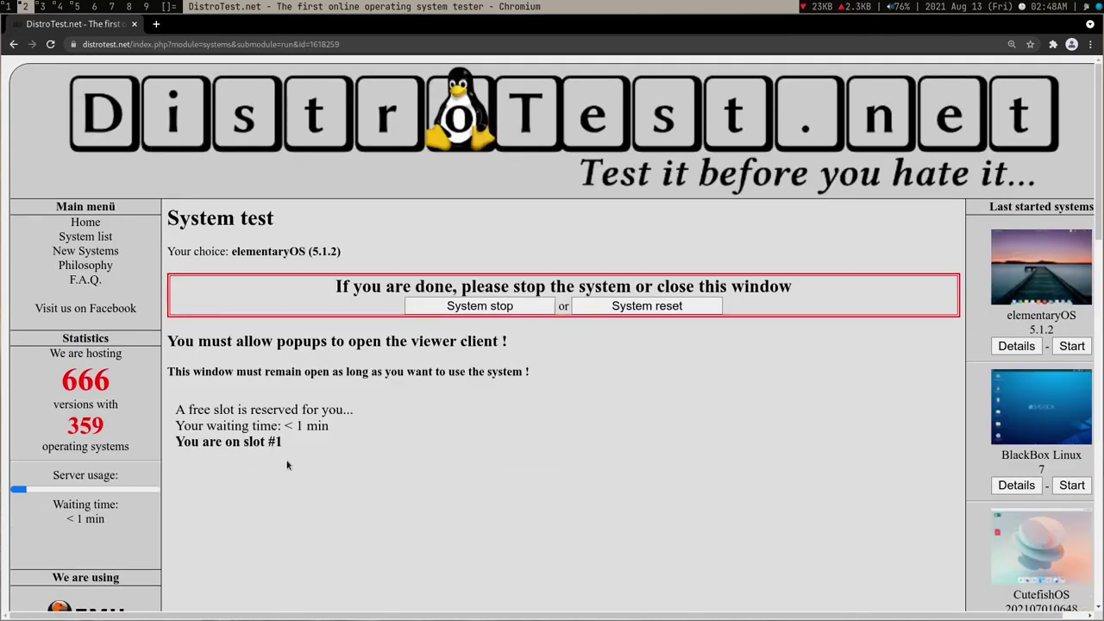
scroll(330, 483, "down", 4)
left_click(7, 6)
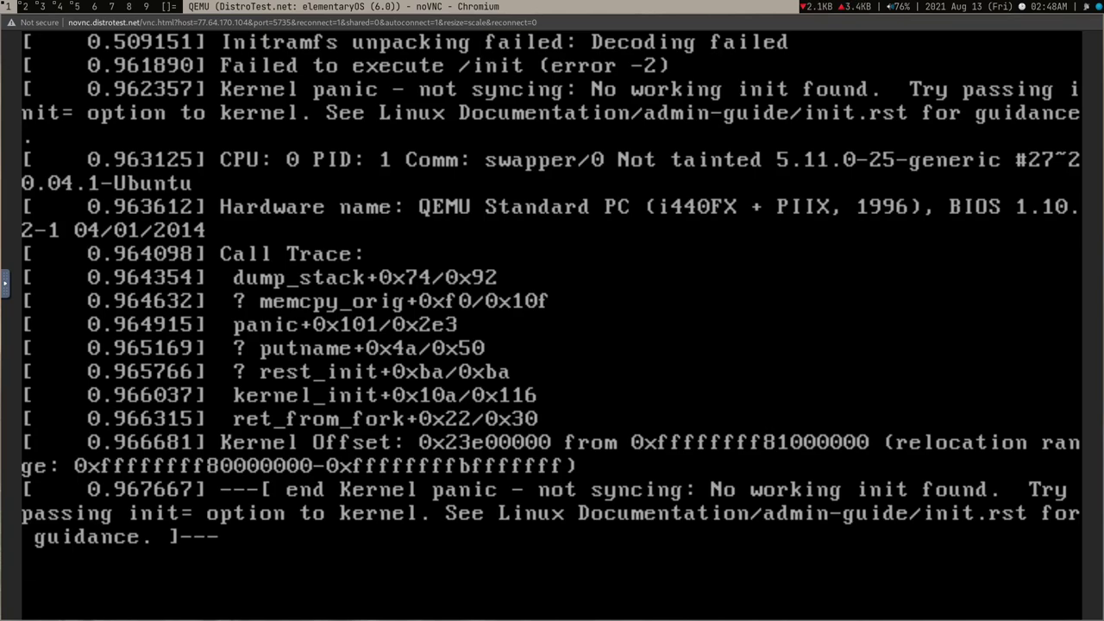
key("super+2")
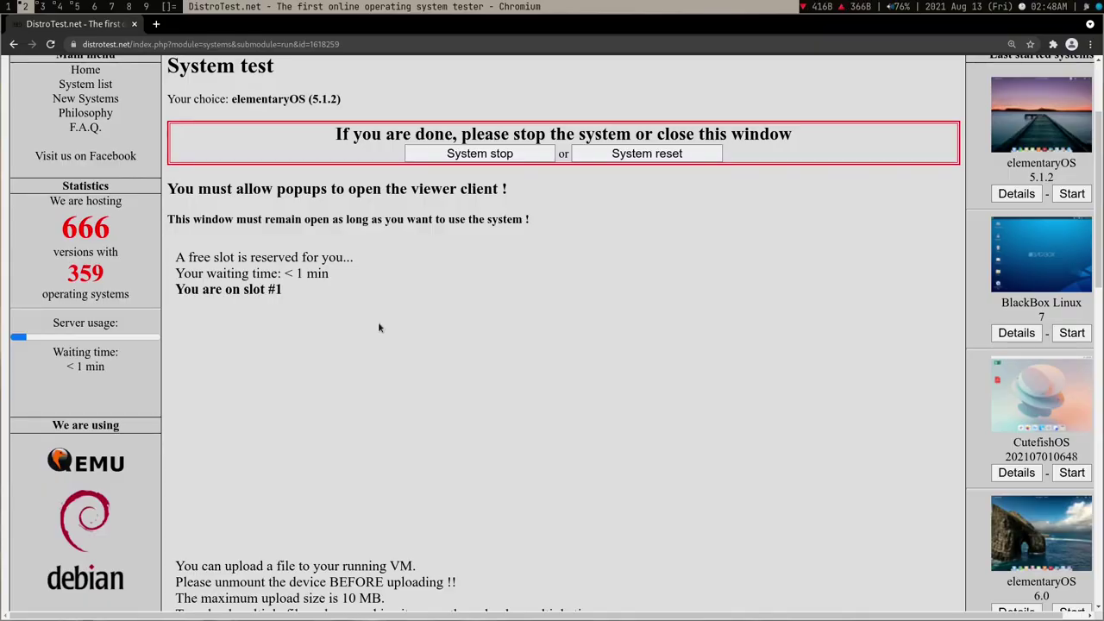
- Wait on the run page until the 5.1.2 viewer opens at the installer Welcome screen
scroll(378, 327, "down", 3)
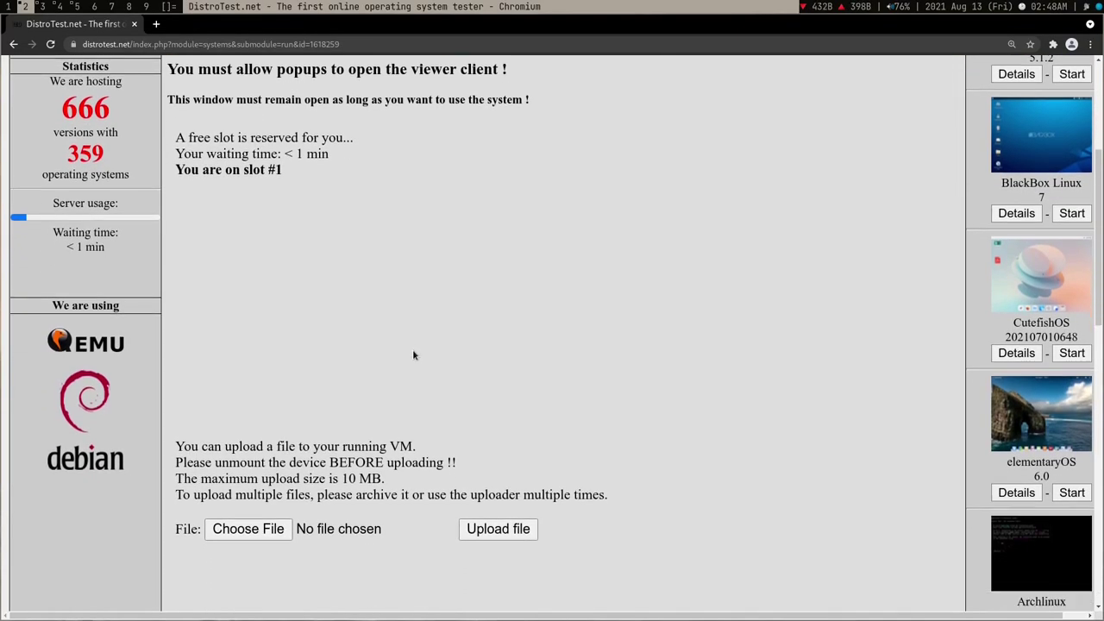
scroll(412, 354, "up", 1)
scroll(412, 356, "up", 1)
left_click_drag(296, 242, 343, 242)
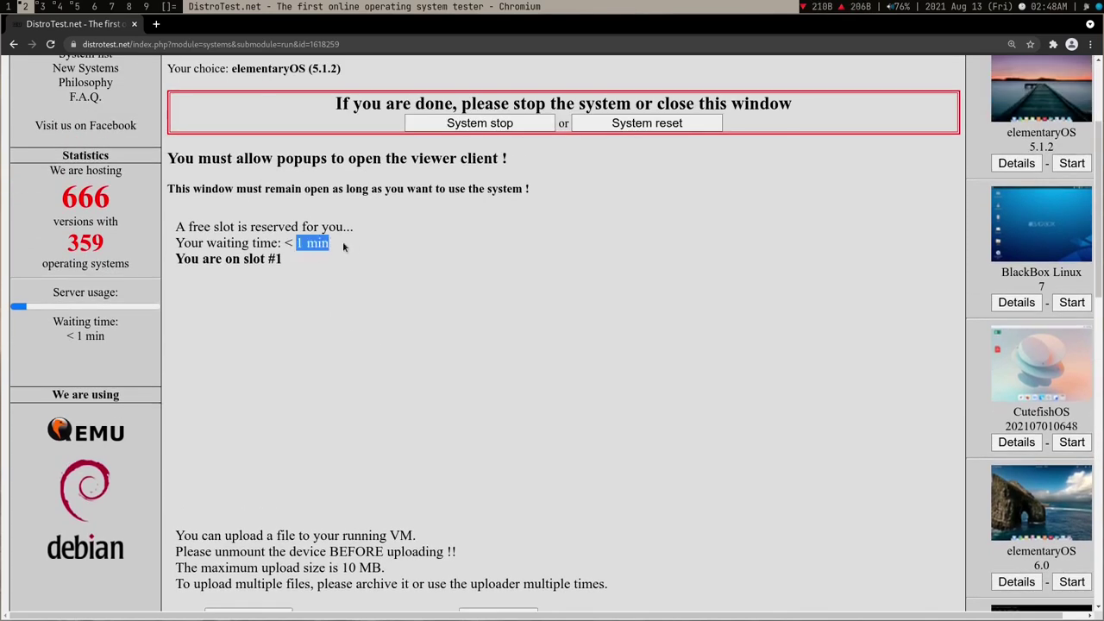
left_click(336, 280)
scroll(343, 326, "up", 1)
scroll(342, 366, "down", 1)
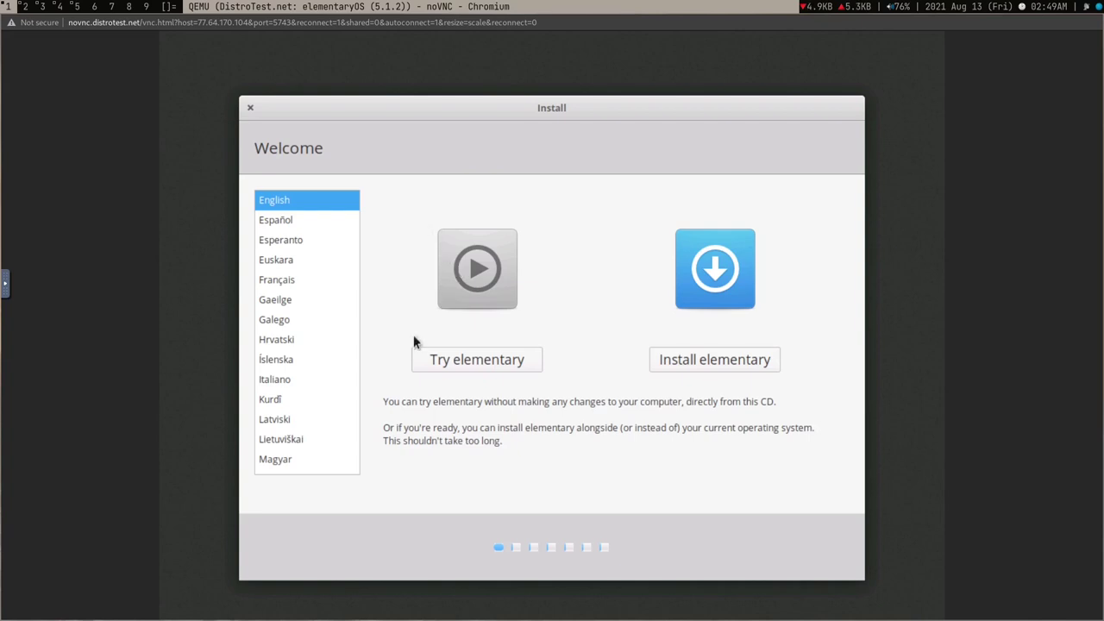
- Choose Try elementary, make the noVNC viewer fullscreen and expand its Advanced settings
left_click(460, 361)
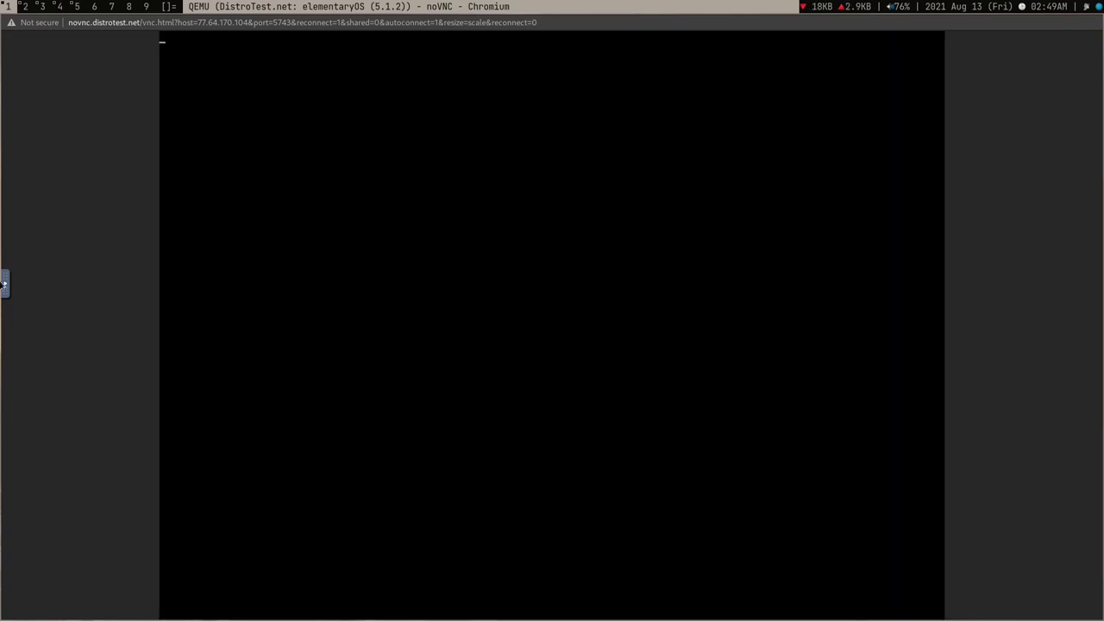
left_click(4, 283)
left_click(15, 334)
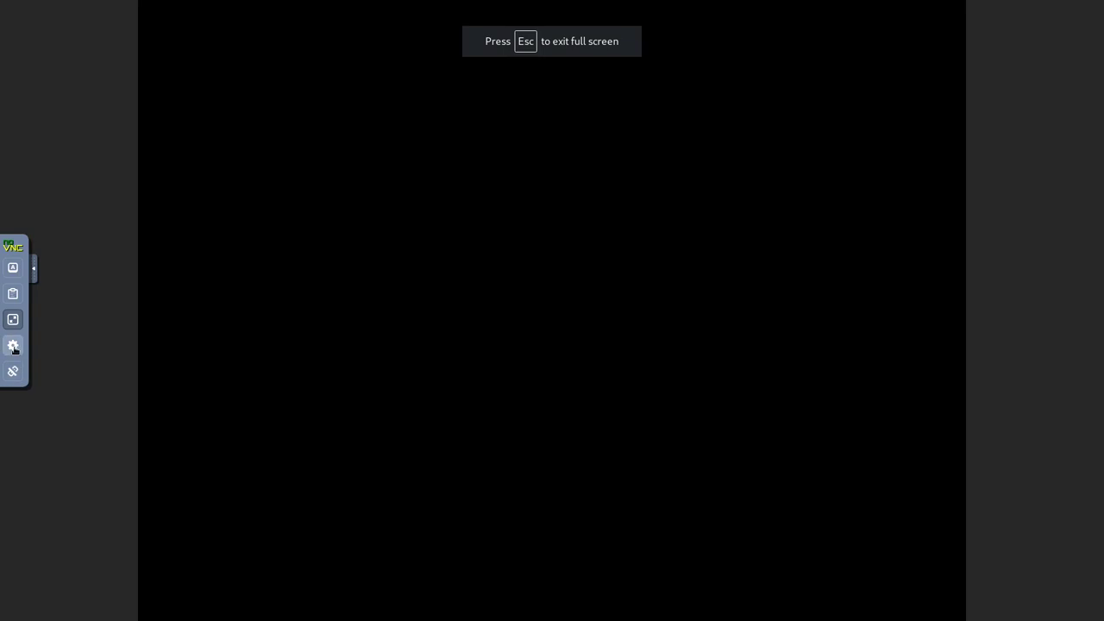
left_click(13, 346)
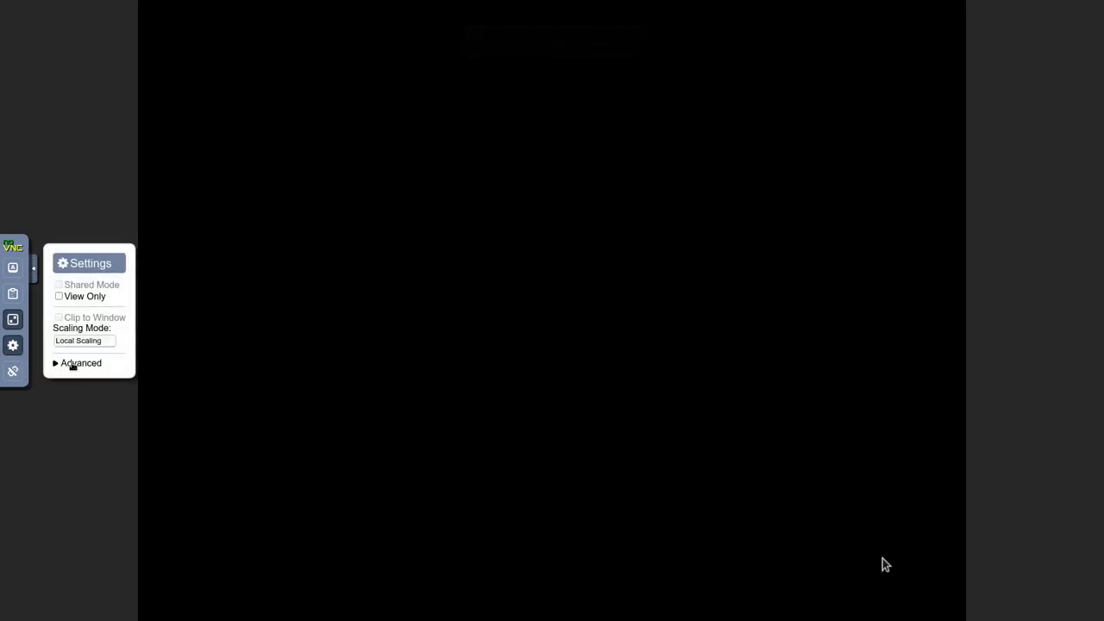
left_click(77, 364)
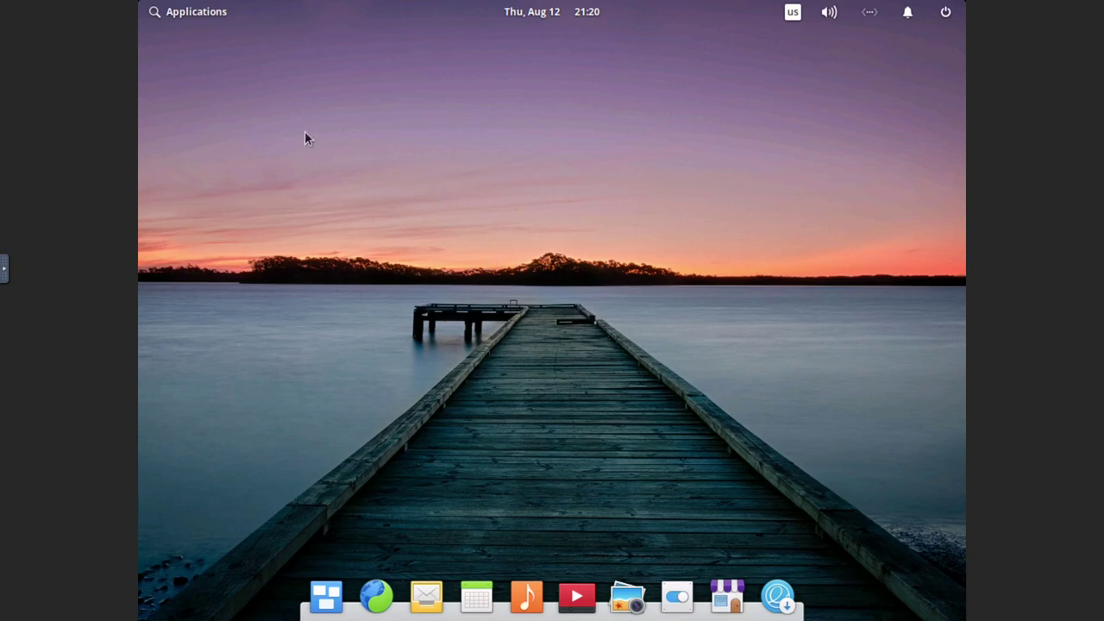
- Launch Terminal from page 2 of Applications and try a few commands at the prompt
left_click(208, 21)
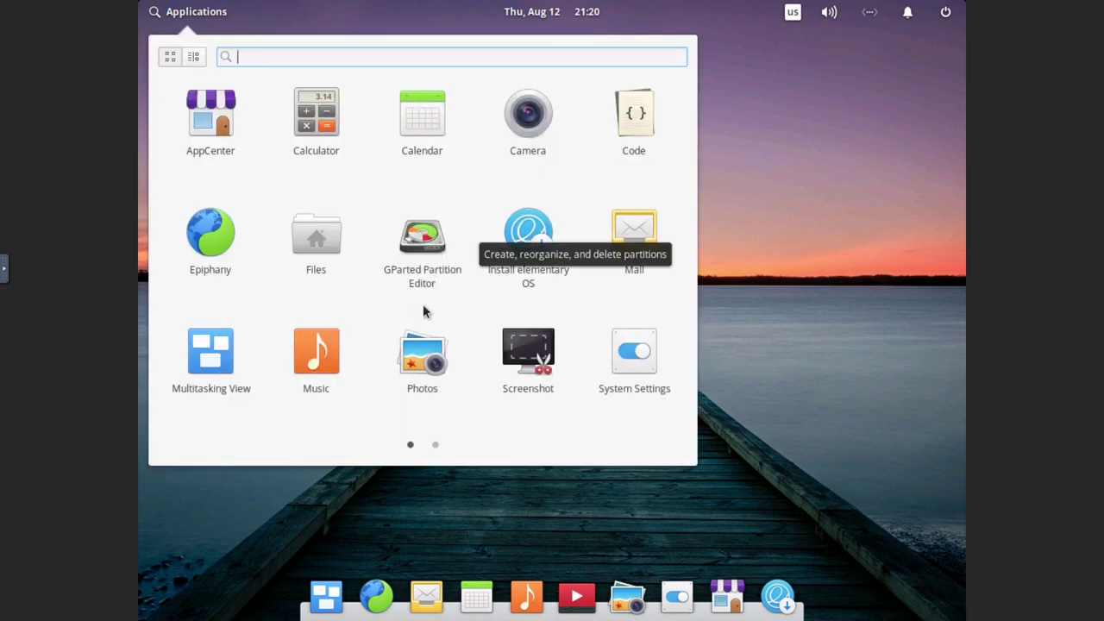
left_click(436, 445)
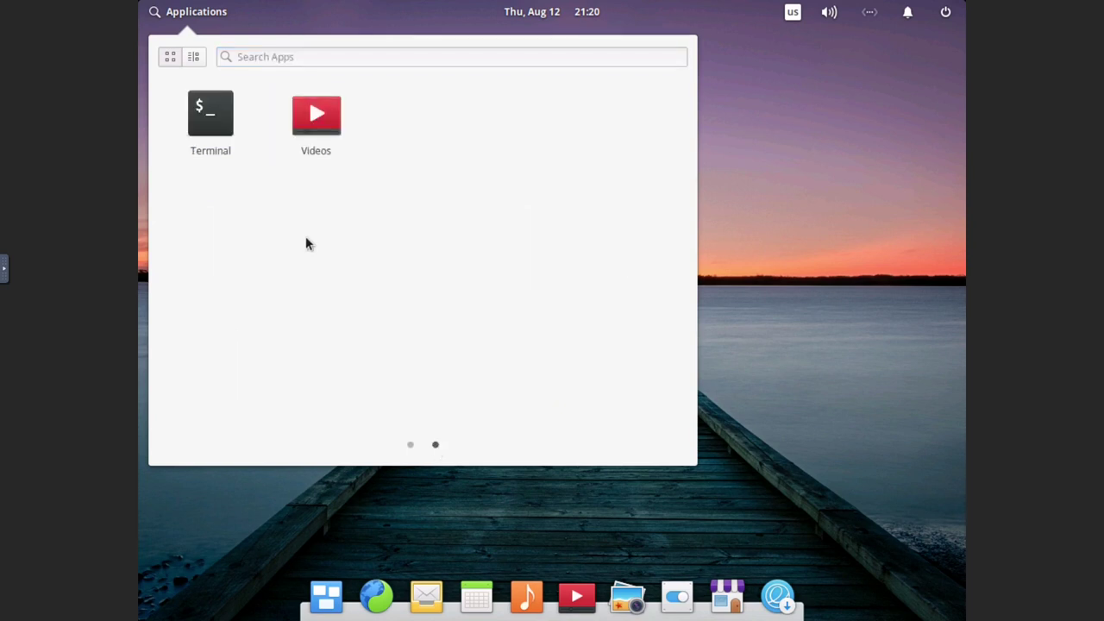
left_click(225, 144)
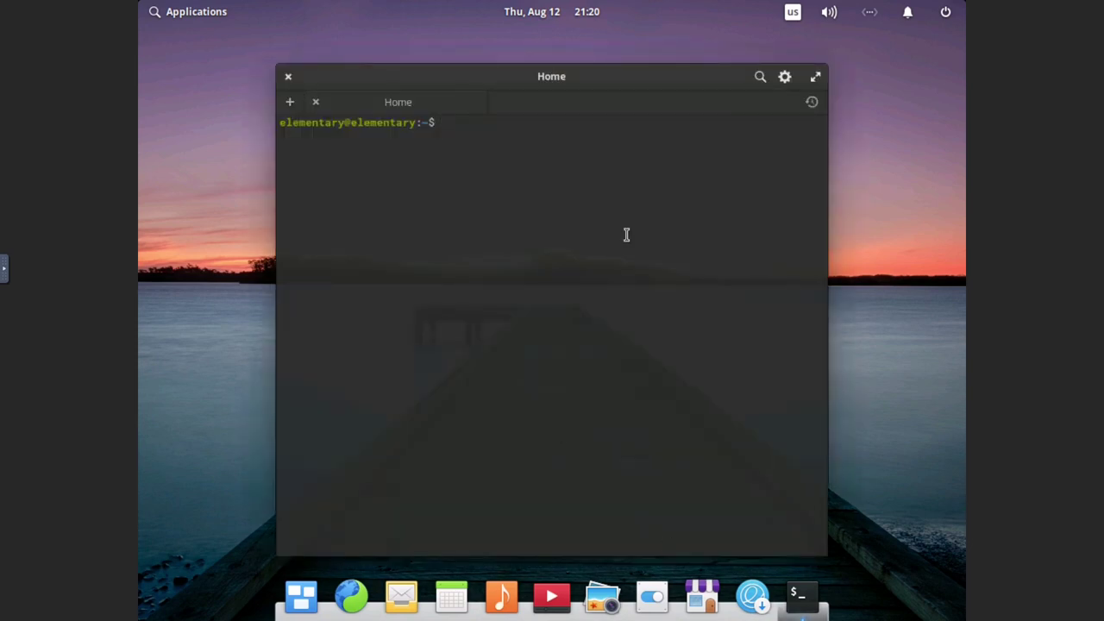
type("s")
key("Return")
type("s")
key("Return")
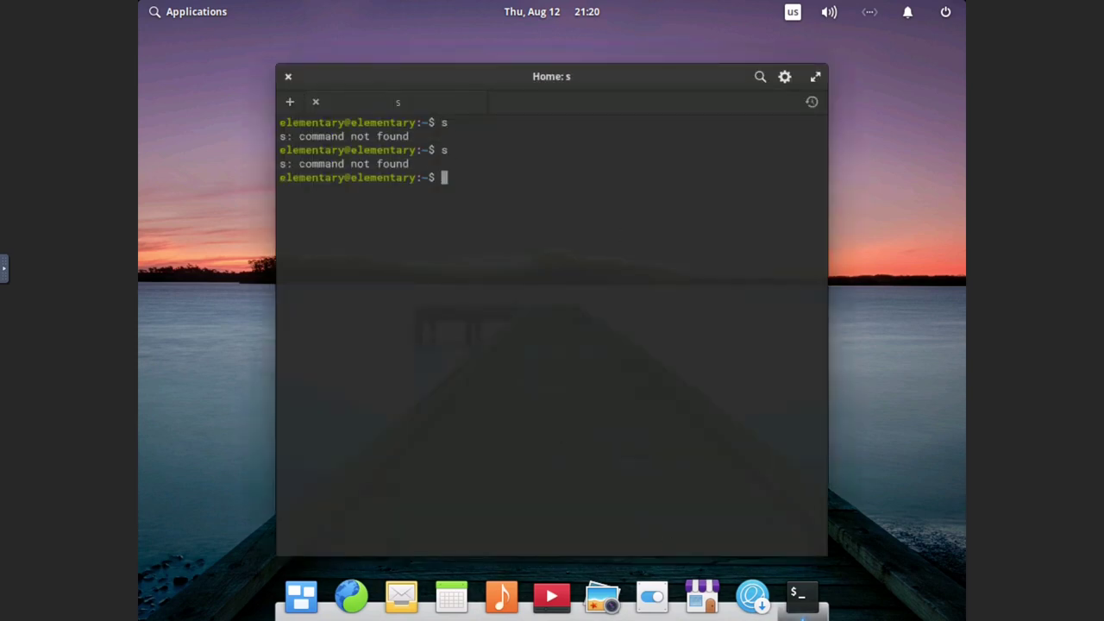
type("s")
key("BackSpace")
type("fetc")
- Leave fullscreen, switch to the DistroTest window and show the browser's extensions list
key("F11")
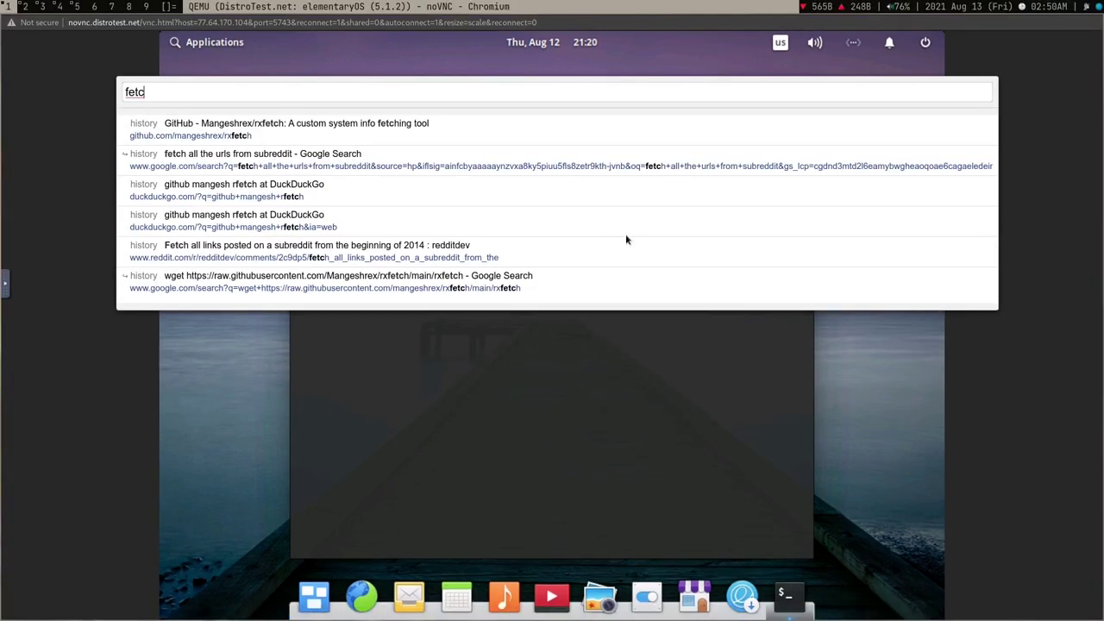
key("Escape")
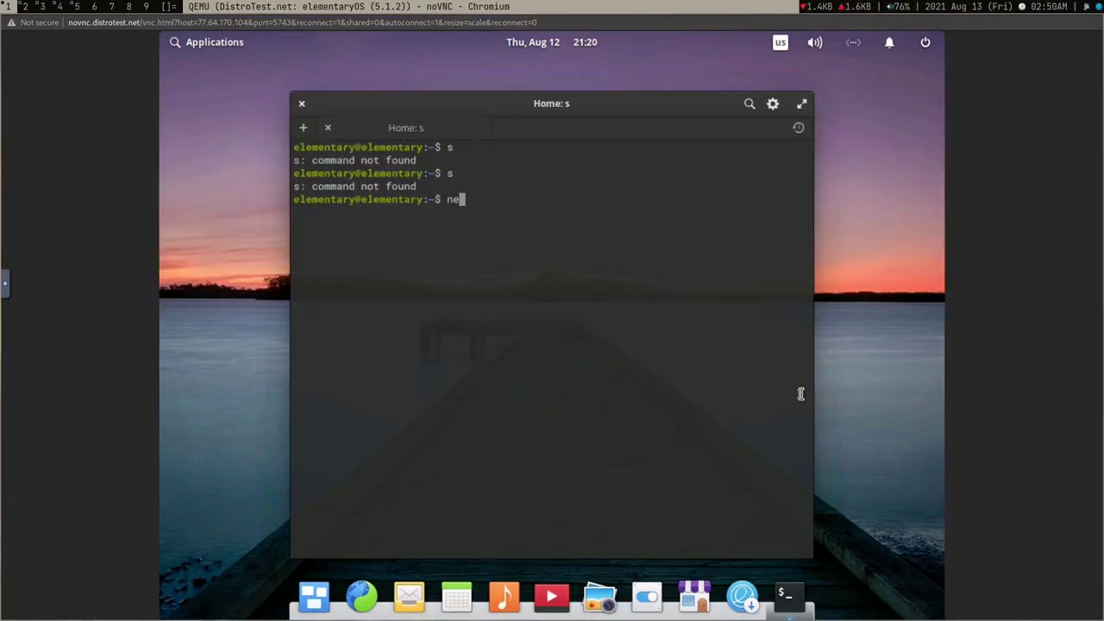
key("super+2")
left_click(1052, 44)
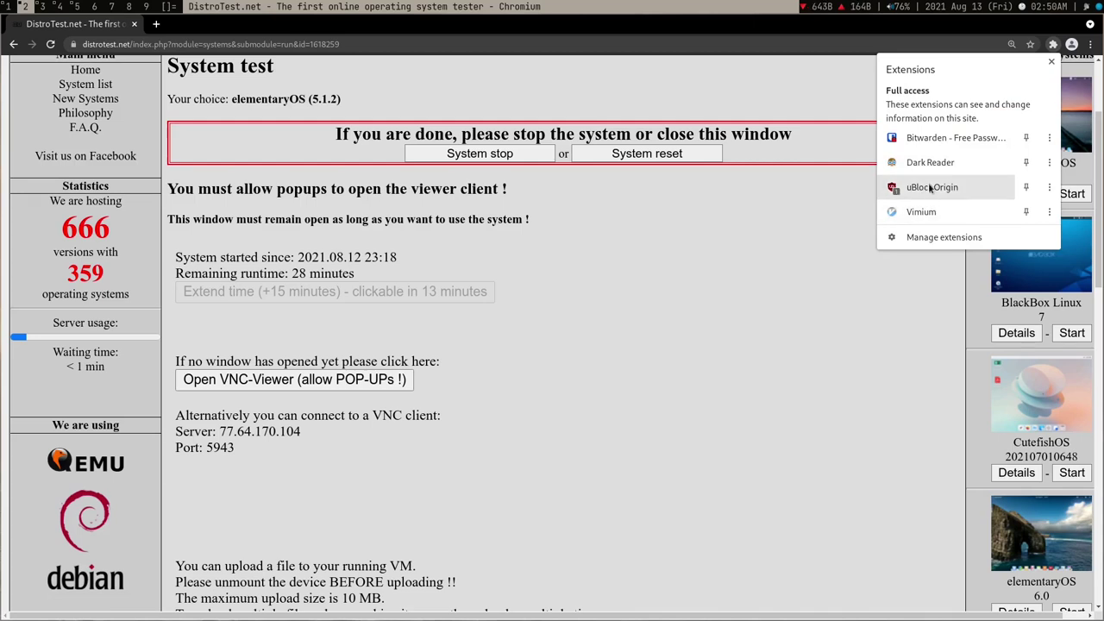
- Remove the Vimium extension from Chromium, then return to the VM workspace
left_click(930, 186)
left_click(1052, 44)
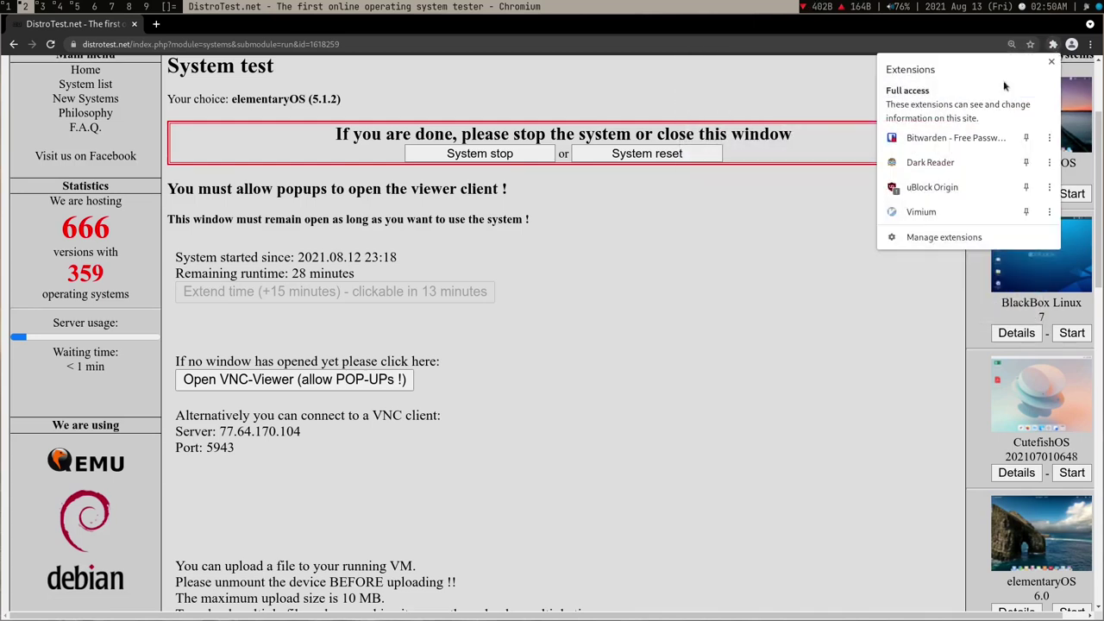
left_click(947, 207)
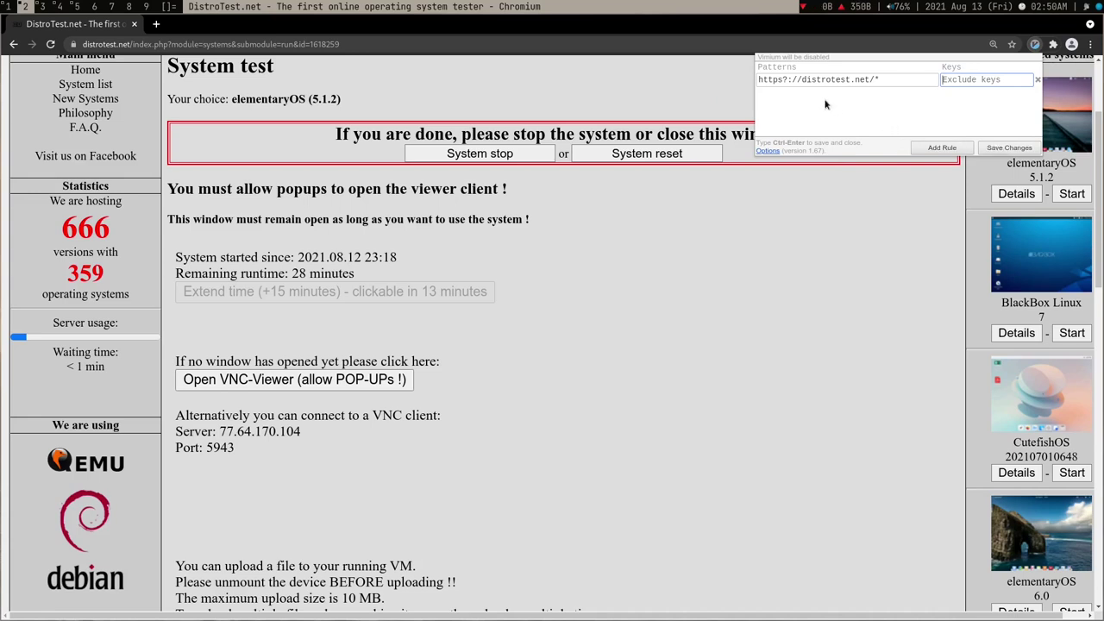
right_click(1036, 47)
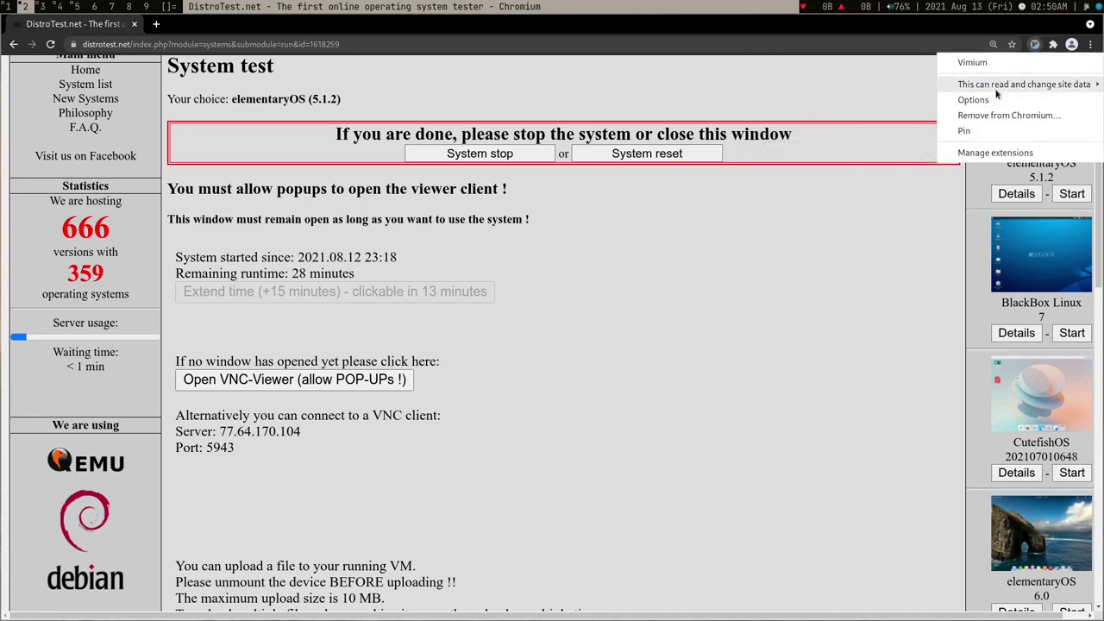
left_click(985, 115)
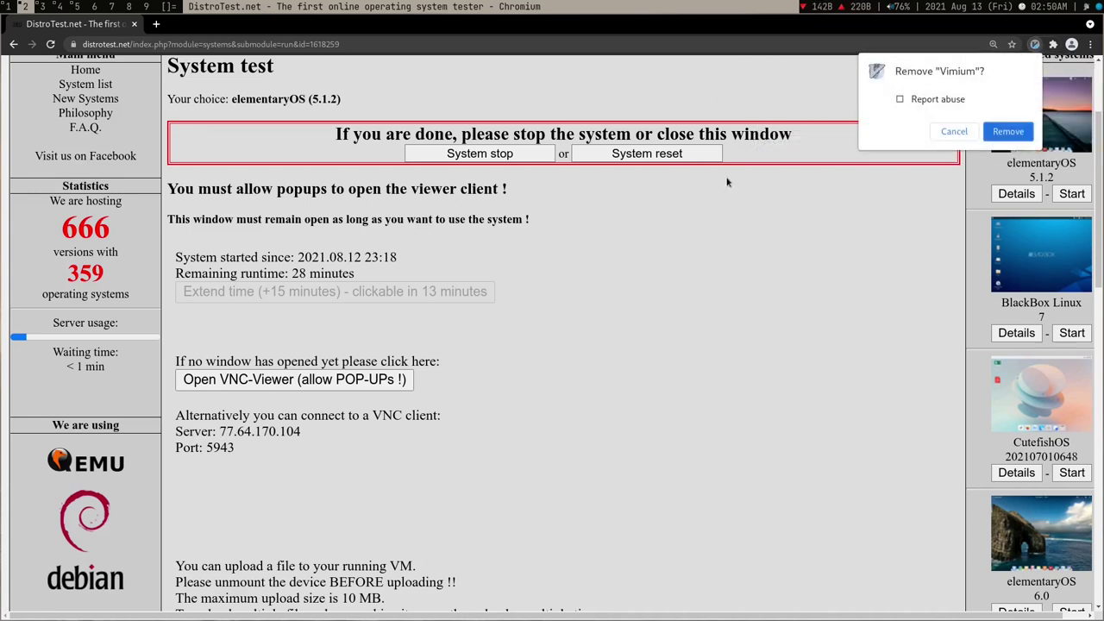
left_click(1008, 132)
key("super+1")
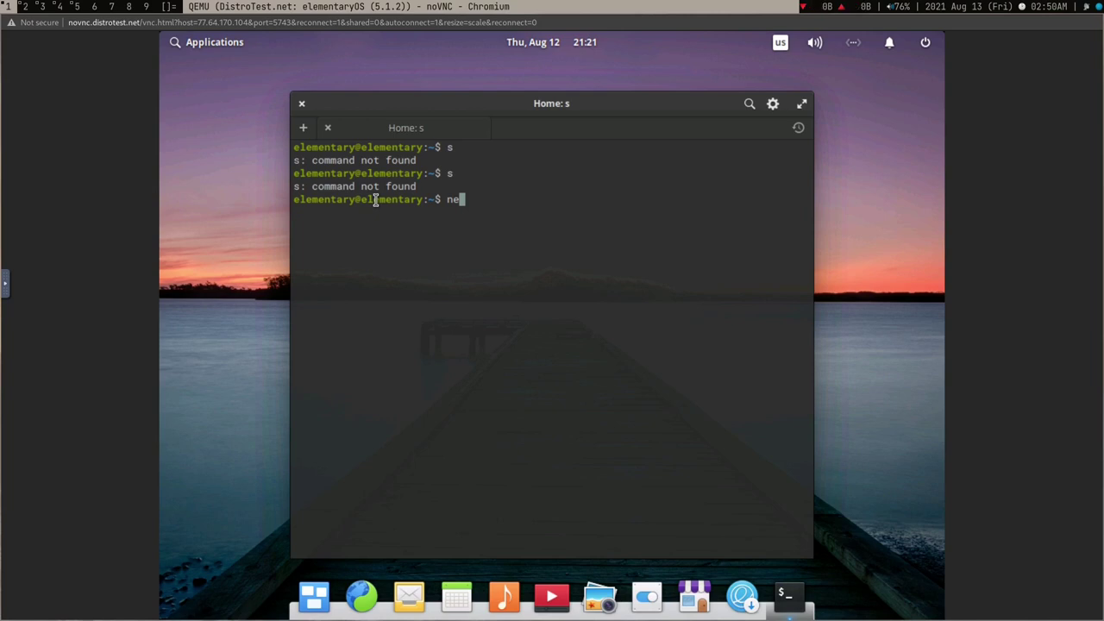
- Clear the stray prompt character and run ls to list the home folders
key("BackSpace")
key("BackSpace")
type("ls")
key("Return")
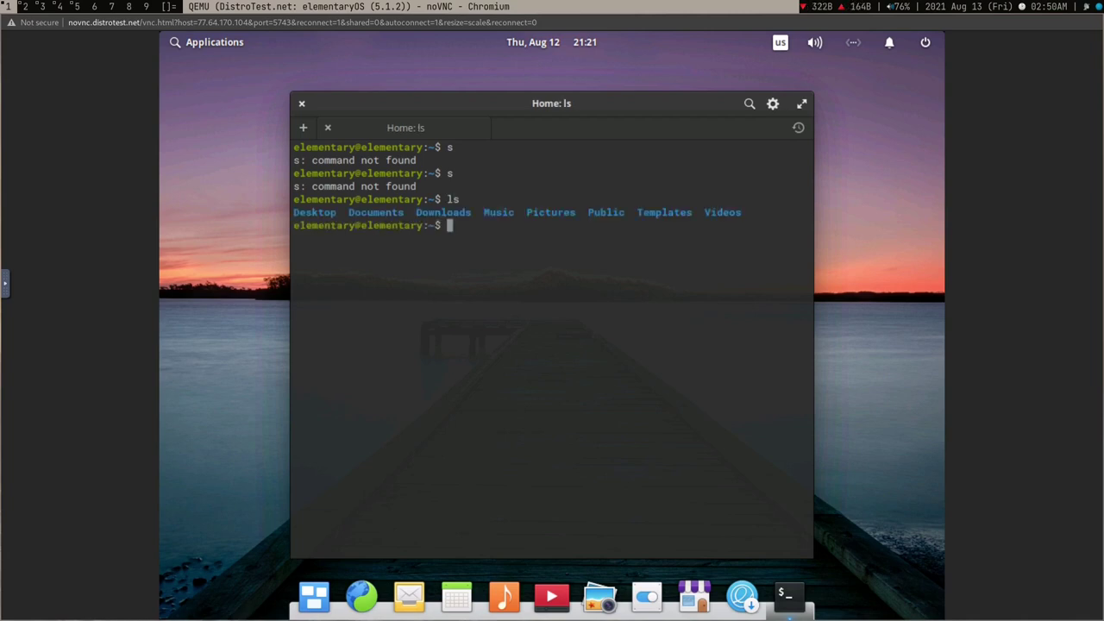
- Run sudo apt-get install neofetch, which fails; clear the recalled command and maximize the terminal
type("sudo apt-get install n")
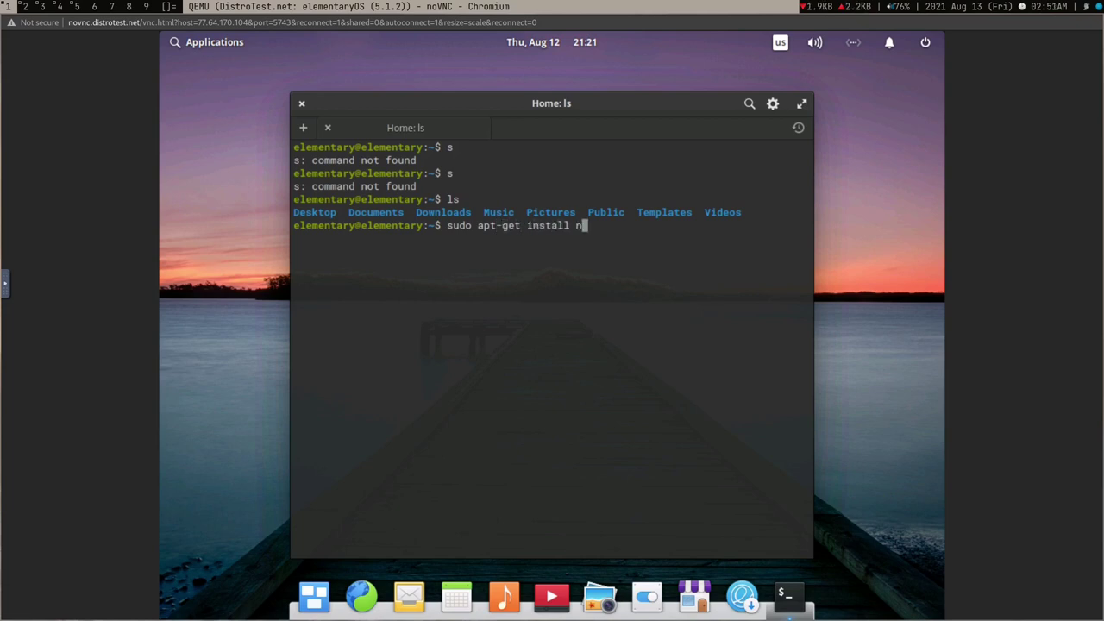
type("eofetch")
key("Return")
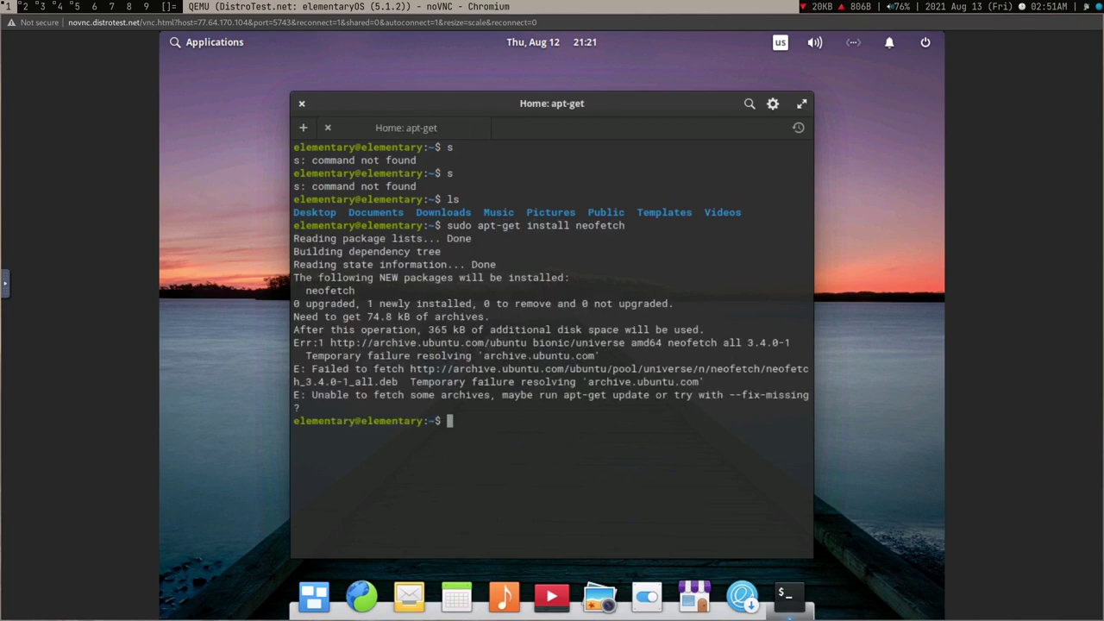
key("Up")
key("Left")
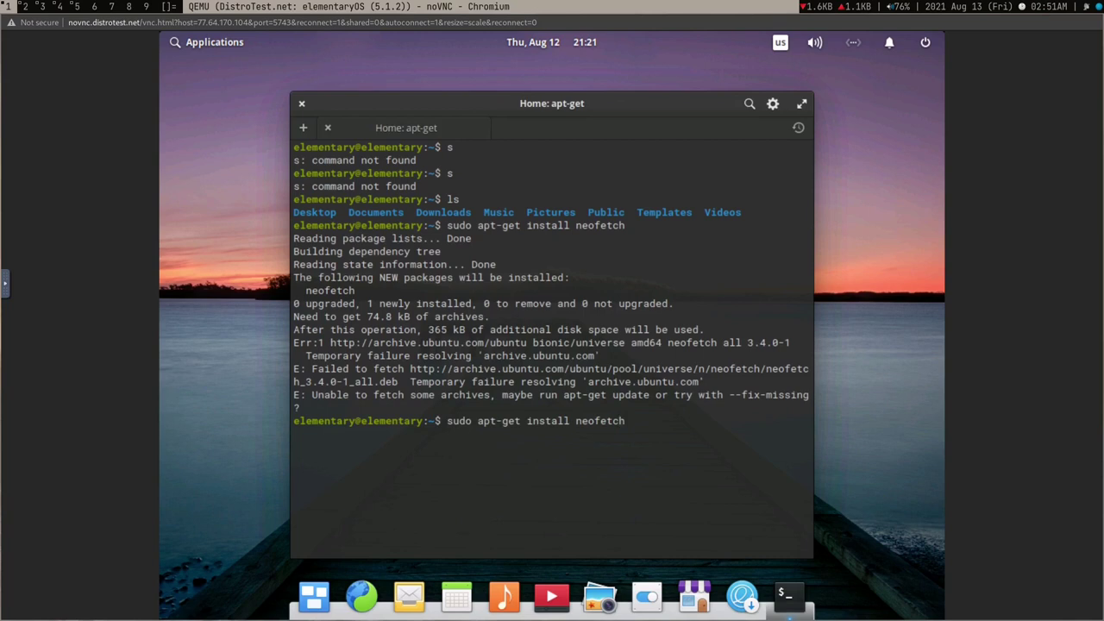
key("Right")
key("BackSpace")
key("BackSpace")
key("BackSpace")
key("BackSpace")
key("BackSpace")
key("BackSpace")
key("BackSpace")
key("BackSpace")
key("BackSpace")
key("BackSpace")
key("BackSpace")
key("BackSpace")
key("BackSpace")
key("BackSpace")
key("BackSpace")
key("BackSpace")
key("BackSpace")
key("BackSpace")
key("BackSpace")
key("BackSpace")
left_click(802, 104)
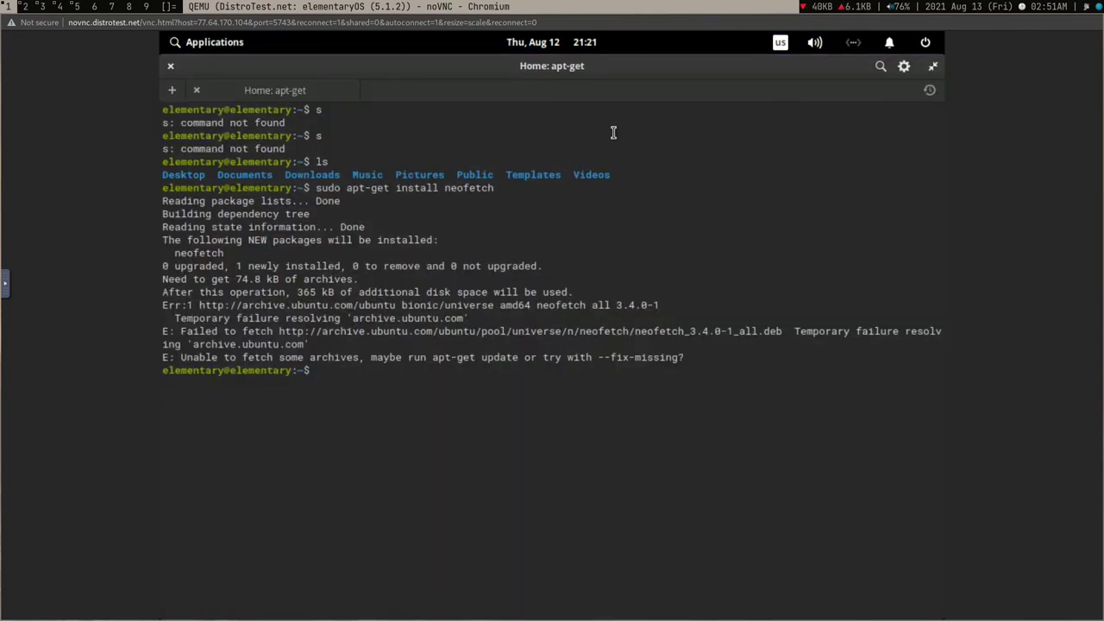
- Close the terminal, zoom the DistroTest page to 125% and stop the elementaryOS test system
left_click(172, 69)
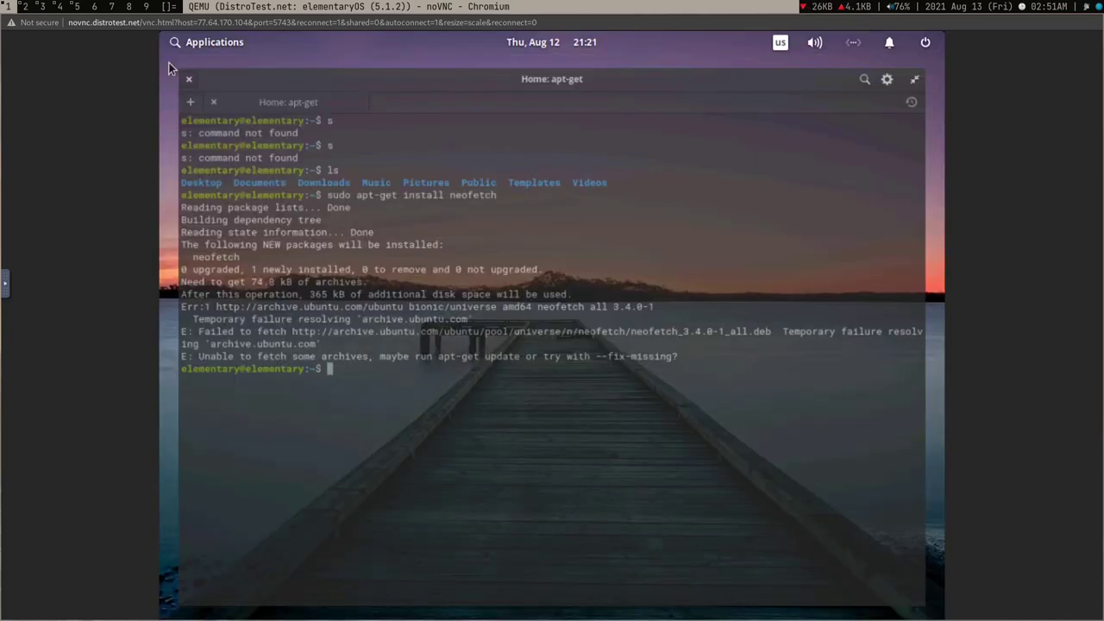
key("super+2")
key("ctrl+plus")
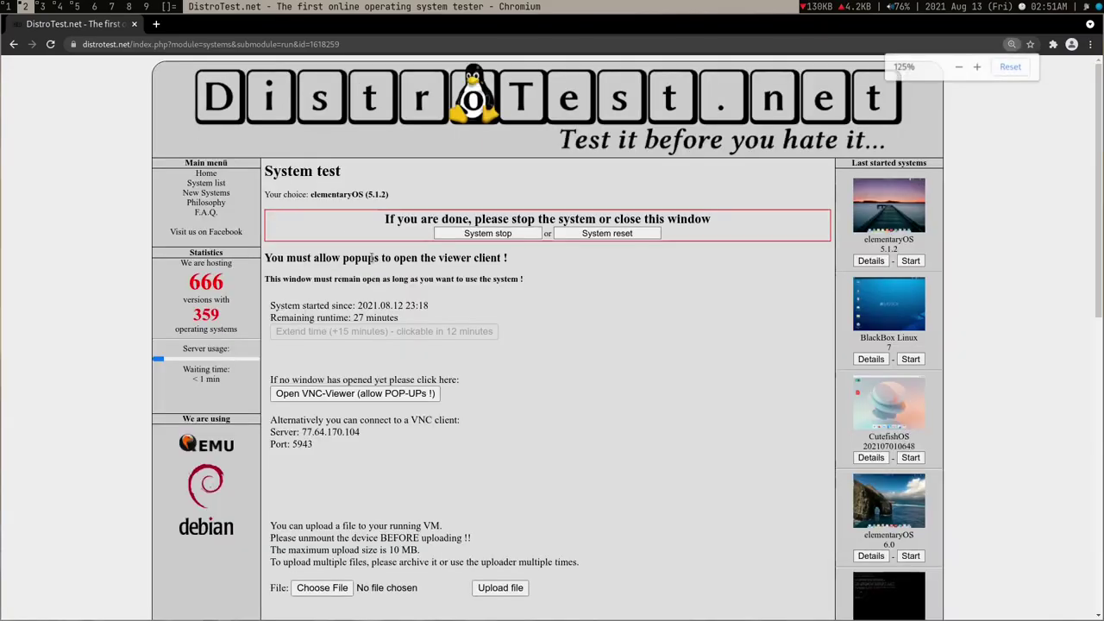
left_click(486, 235)
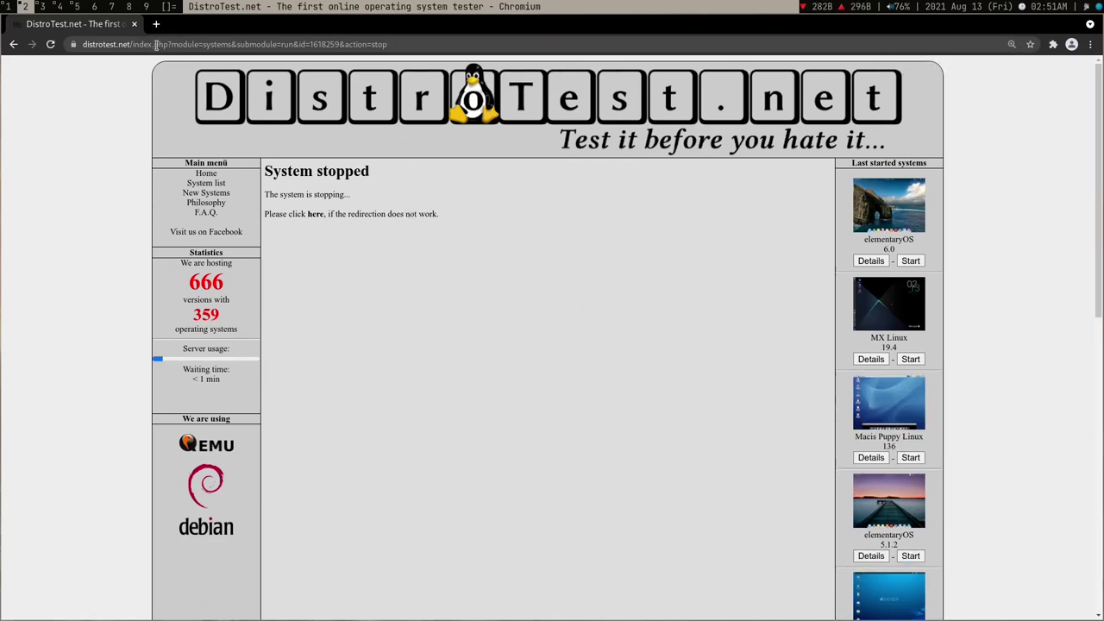
- Trim the address back to distrotest.net and enter the site past the intro
left_click_drag(135, 44, 513, 50)
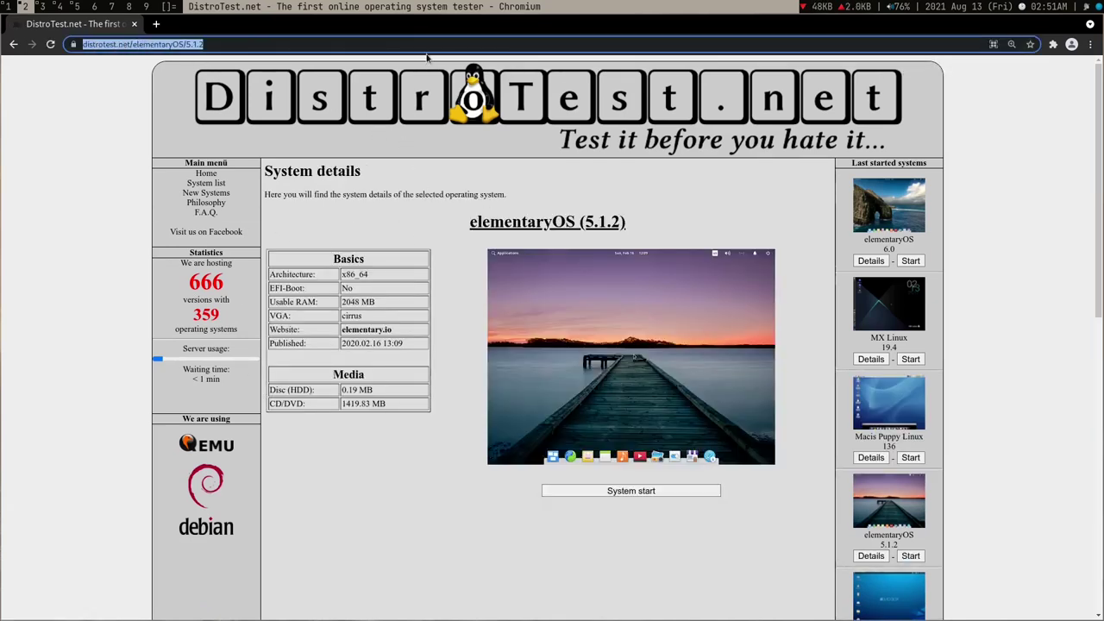
left_click(390, 192)
left_click(297, 44)
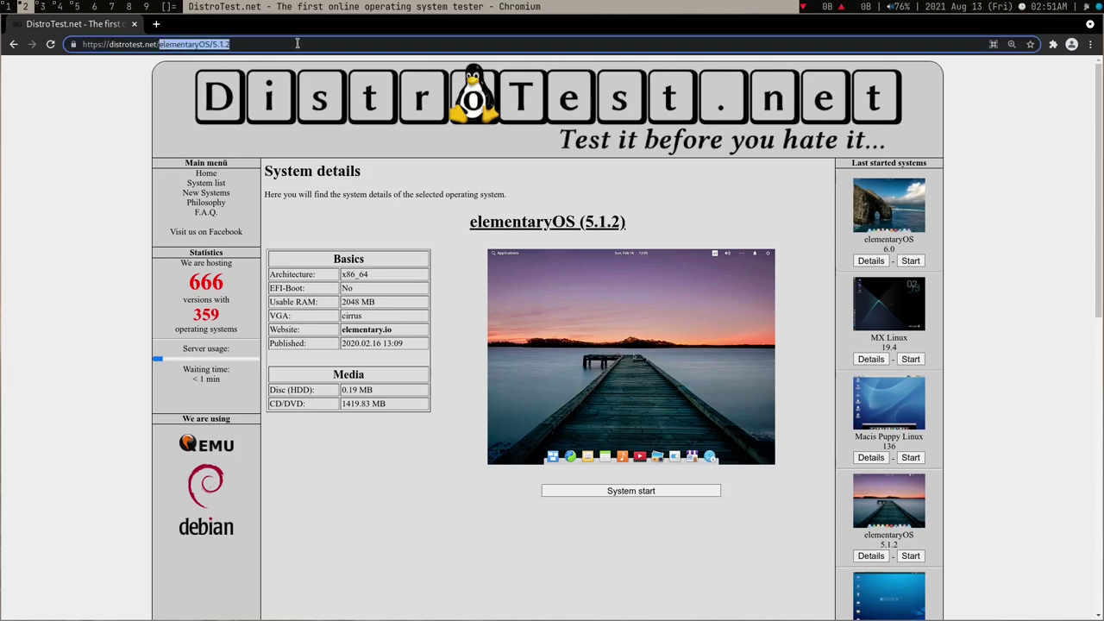
key("BackSpace")
key("BackSpace")
key("BackSpace")
key("BackSpace")
key("BackSpace")
key("BackSpace")
key("BackSpace")
key("BackSpace")
key("BackSpace")
key("BackSpace")
key("BackSpace")
key("BackSpace")
key("BackSpace")
key("BackSpace")
key("BackSpace")
key("BackSpace")
key("BackSpace")
key("BackSpace")
key("Return")
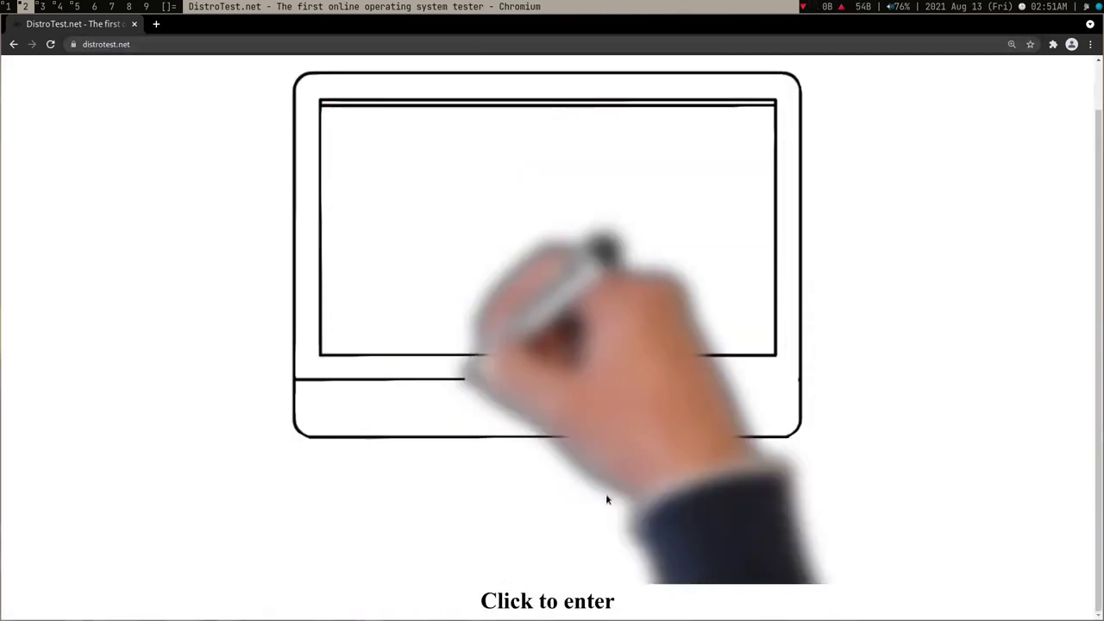
left_click(523, 597)
- Scroll through the alphabetical system index looking for the Garuda Linux entry under #G
scroll(474, 419, "down", 10)
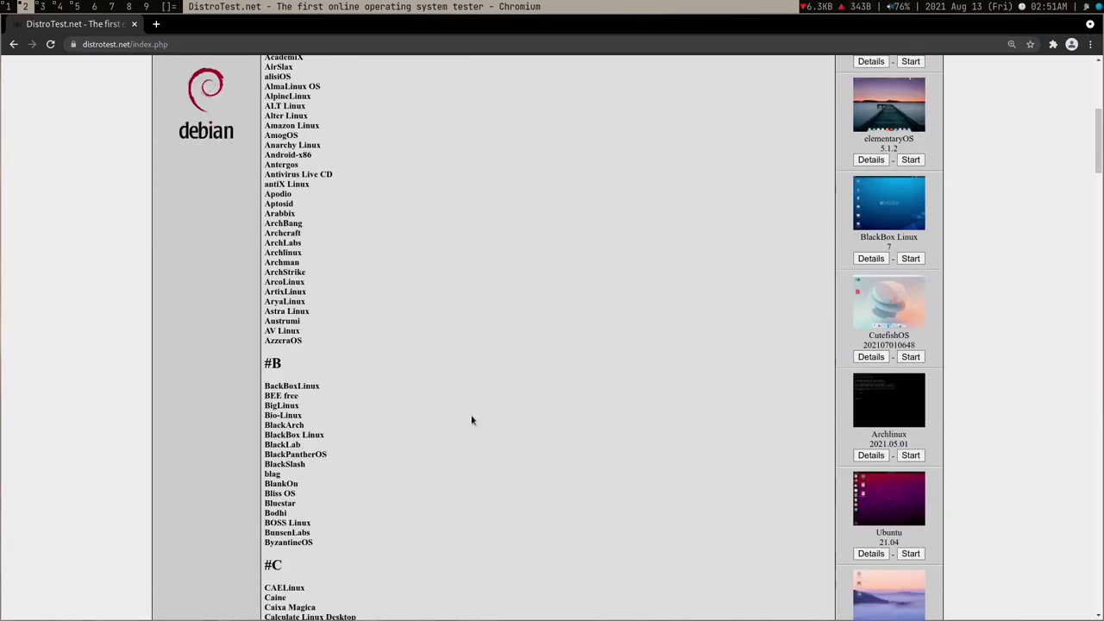
scroll(465, 433, "down", 15)
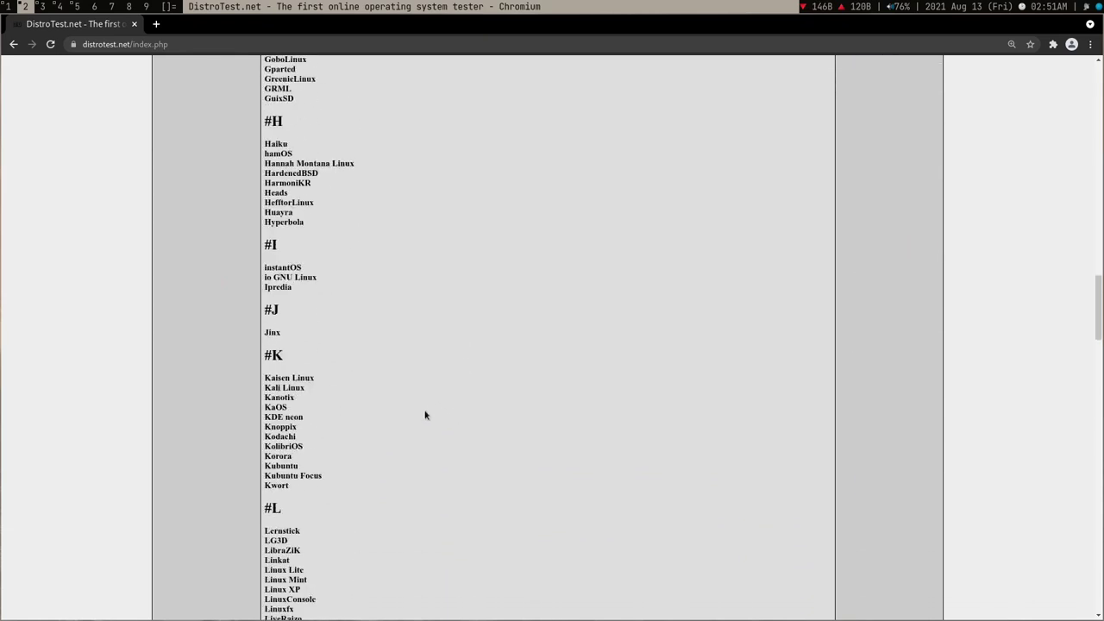
scroll(394, 377, "down", 10)
scroll(394, 385, "down", 12)
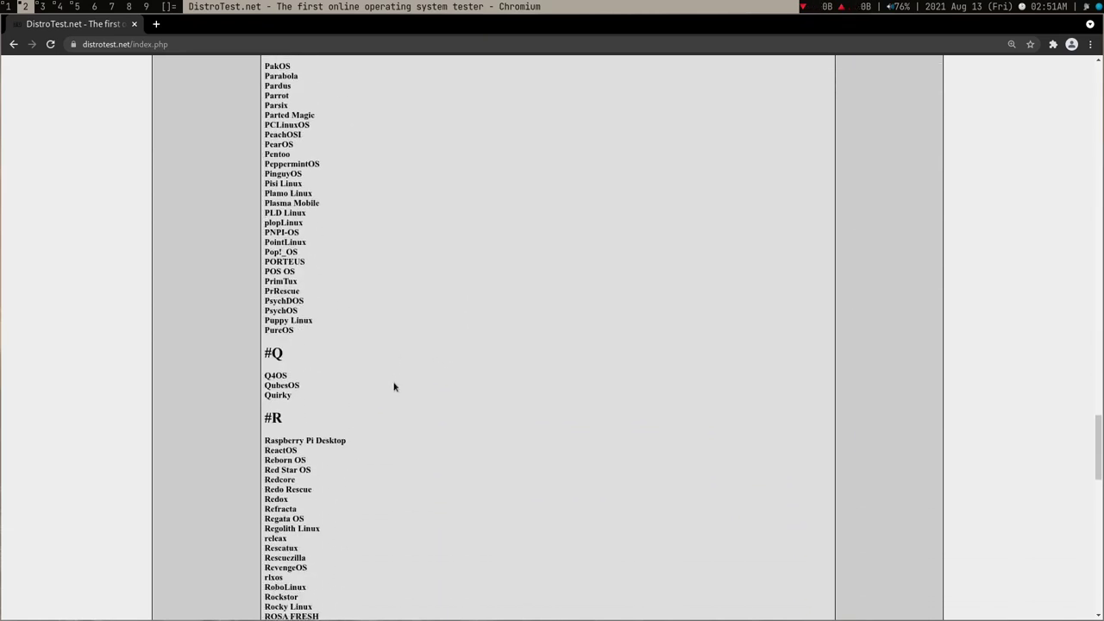
scroll(397, 388, "up", 3)
scroll(401, 388, "down", 5)
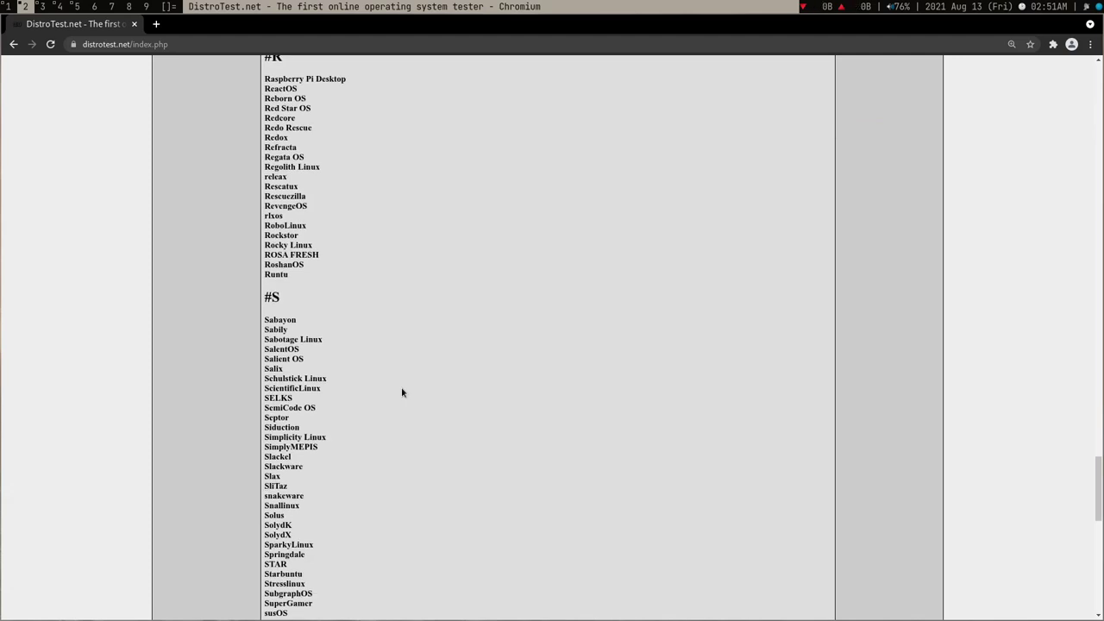
key("ctrl+plus")
key("ctrl+plus")
scroll(330, 389, "up", 10)
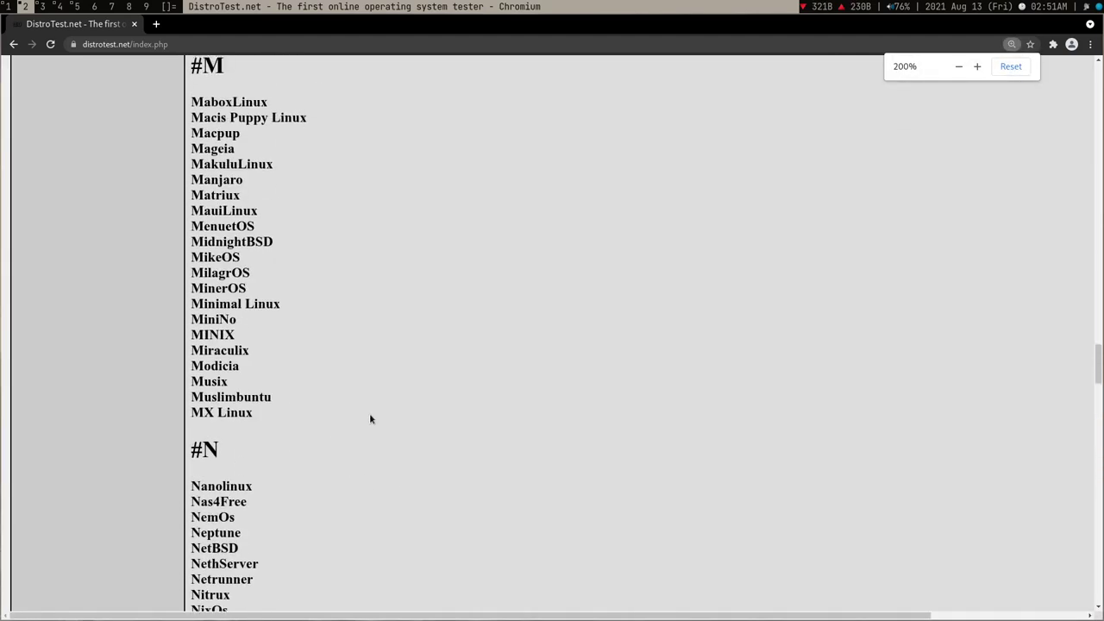
key("ctrl+minus")
scroll(388, 432, "up", 7)
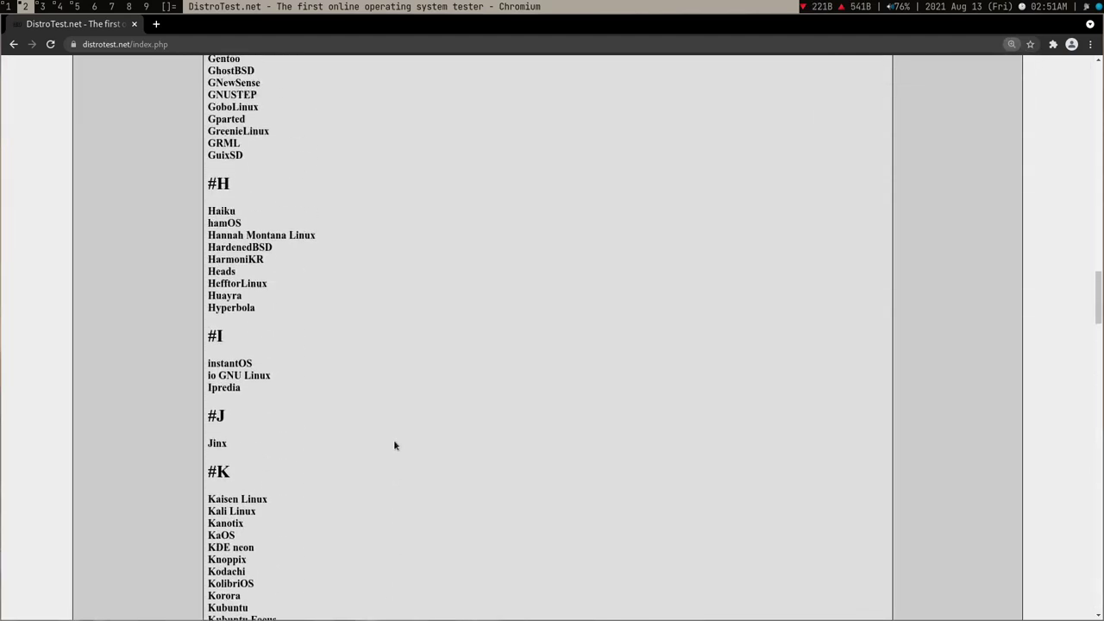
scroll(404, 461, "up", 2)
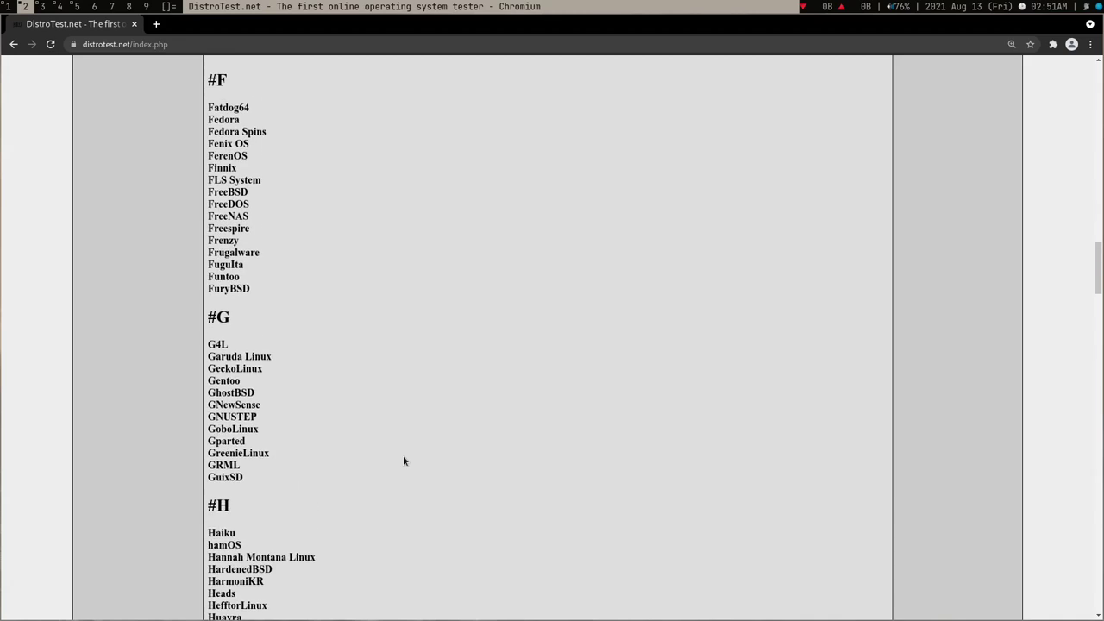
- Start the Garuda Linux 210406 Barebones KDE test system and wait for its noVNC login screen
left_click(239, 358)
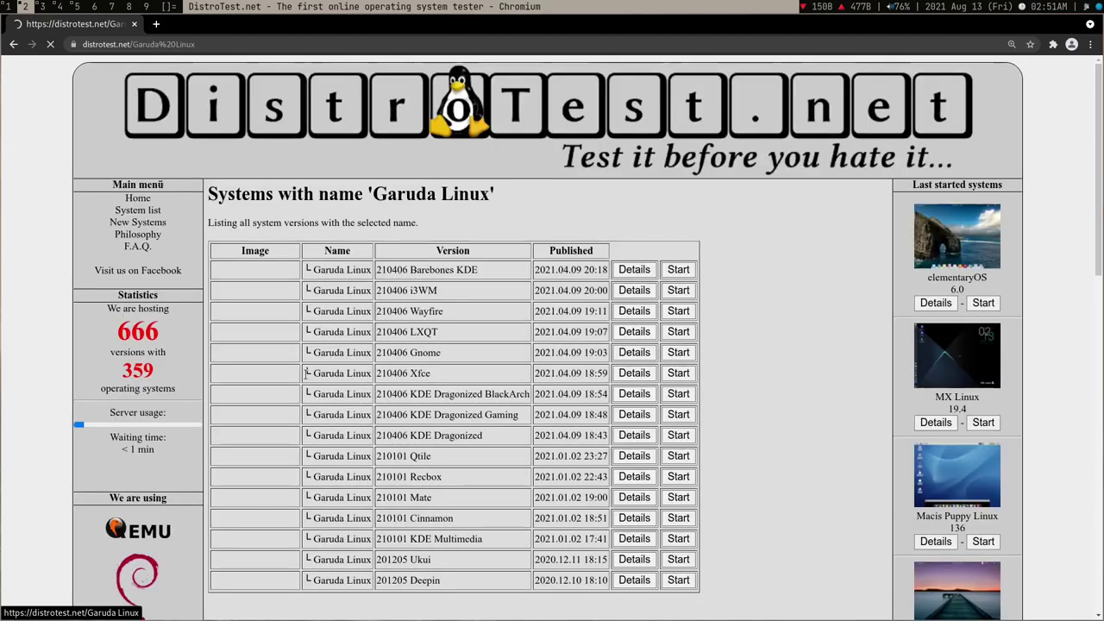
scroll(542, 330, "down", 1)
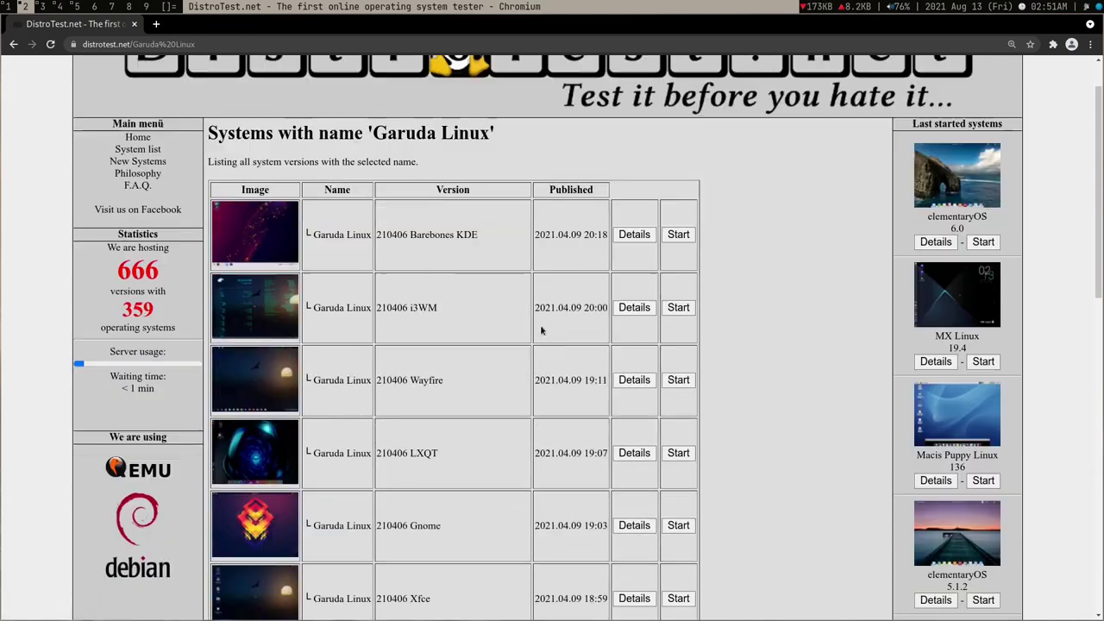
left_click(679, 235)
scroll(399, 404, "down", 2)
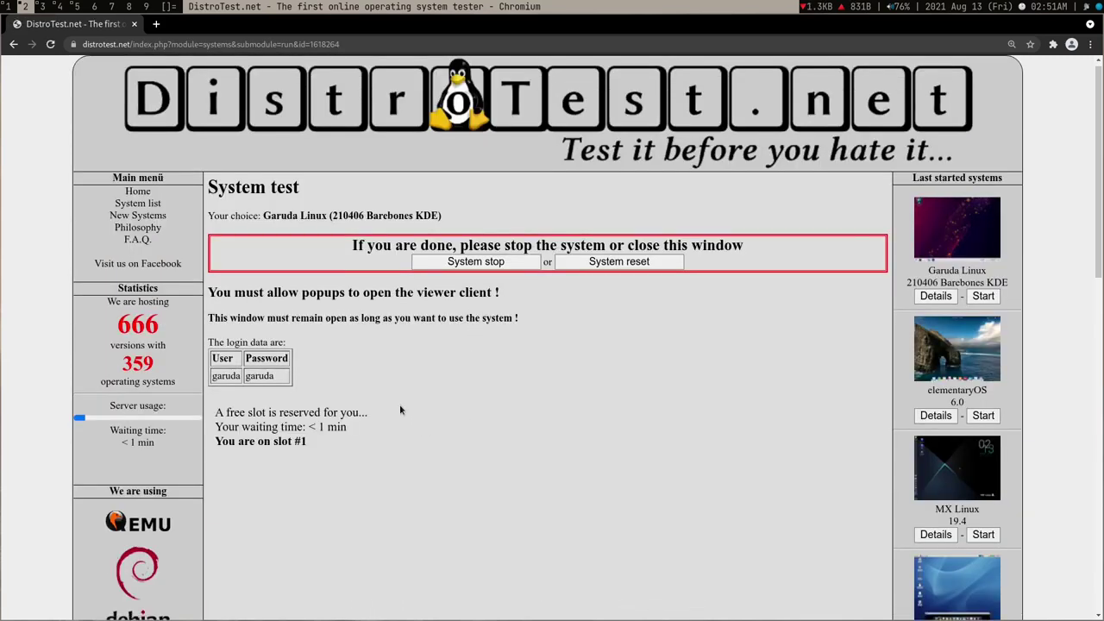
scroll(353, 271, "down", 1)
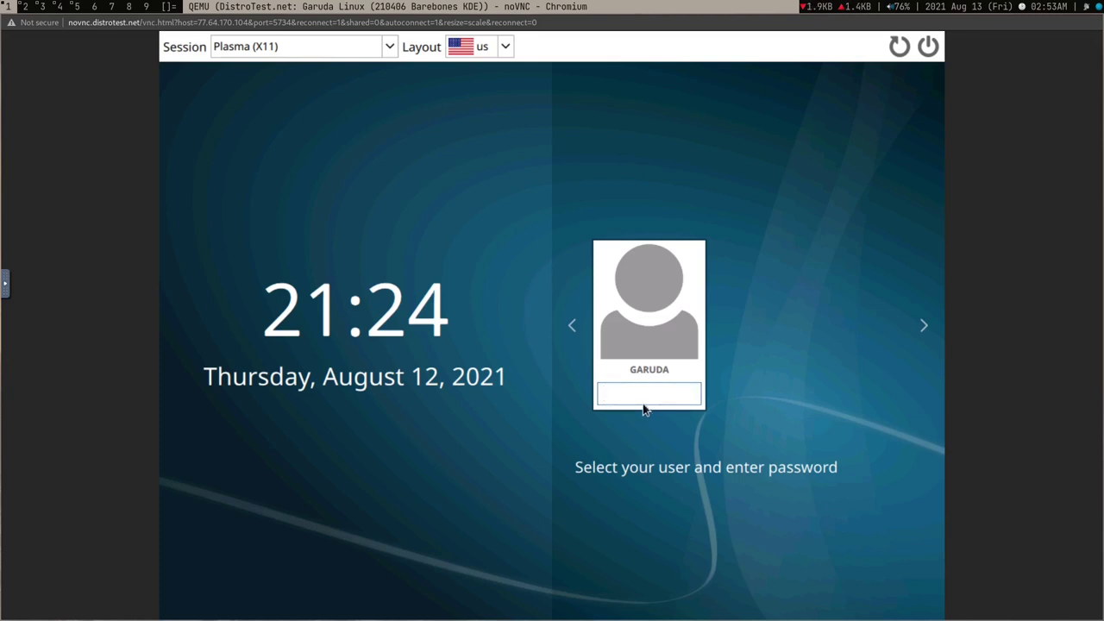
- Copy the login password shown on the DistroTest system page
key("super+2")
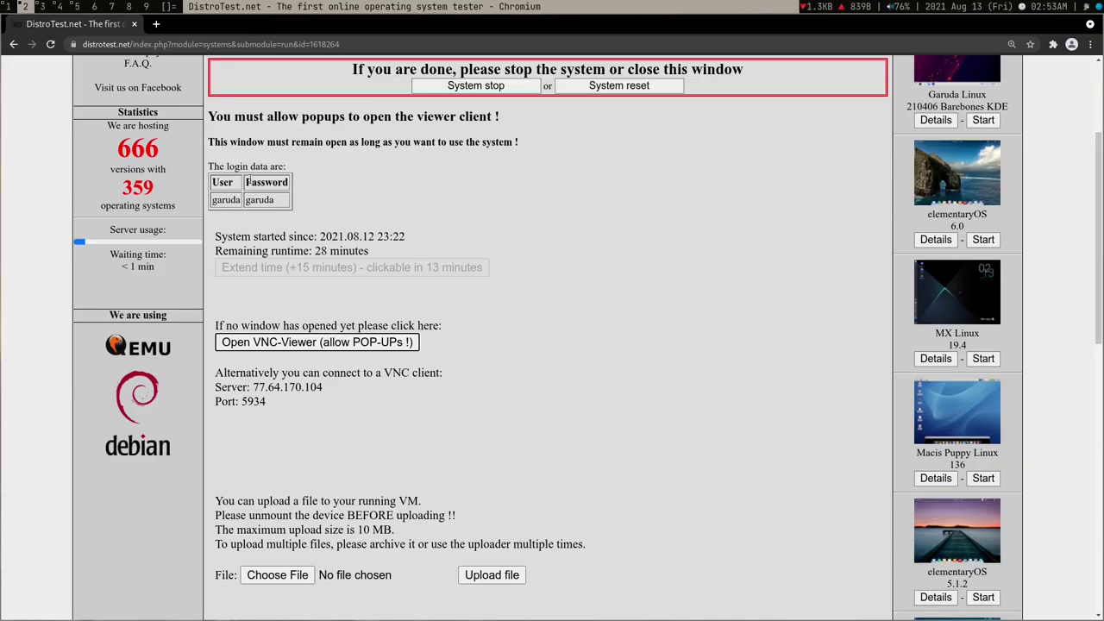
double_click(224, 201)
right_click(219, 201)
left_click(246, 212)
- Enter the password at the Garuda login screen, retrying after the first attempt fails
key("super+1")
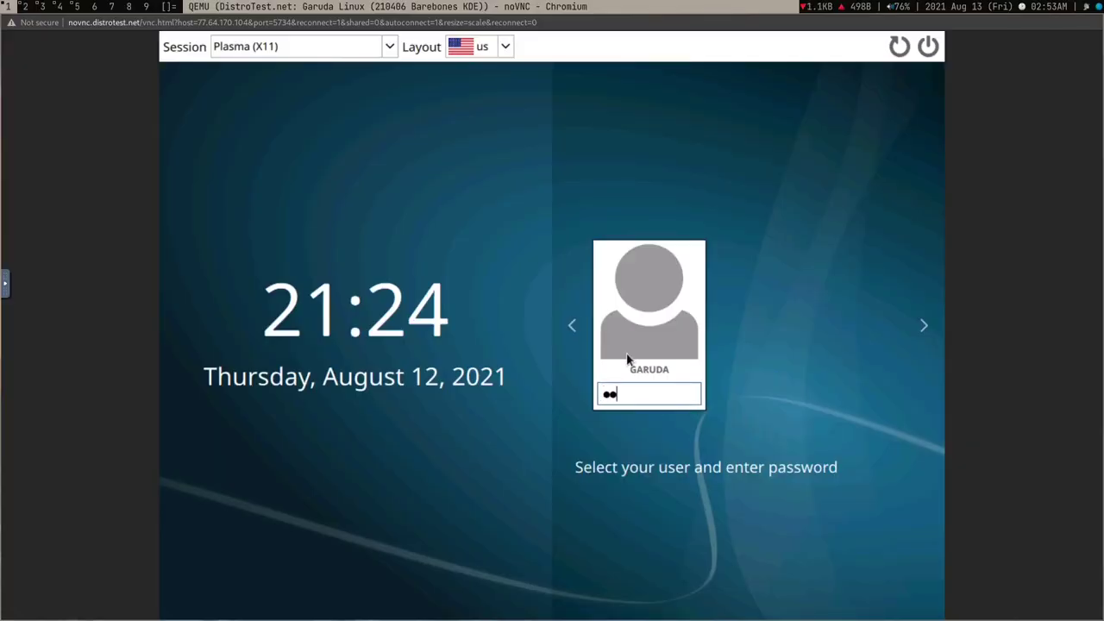
type("*****")
key("Return")
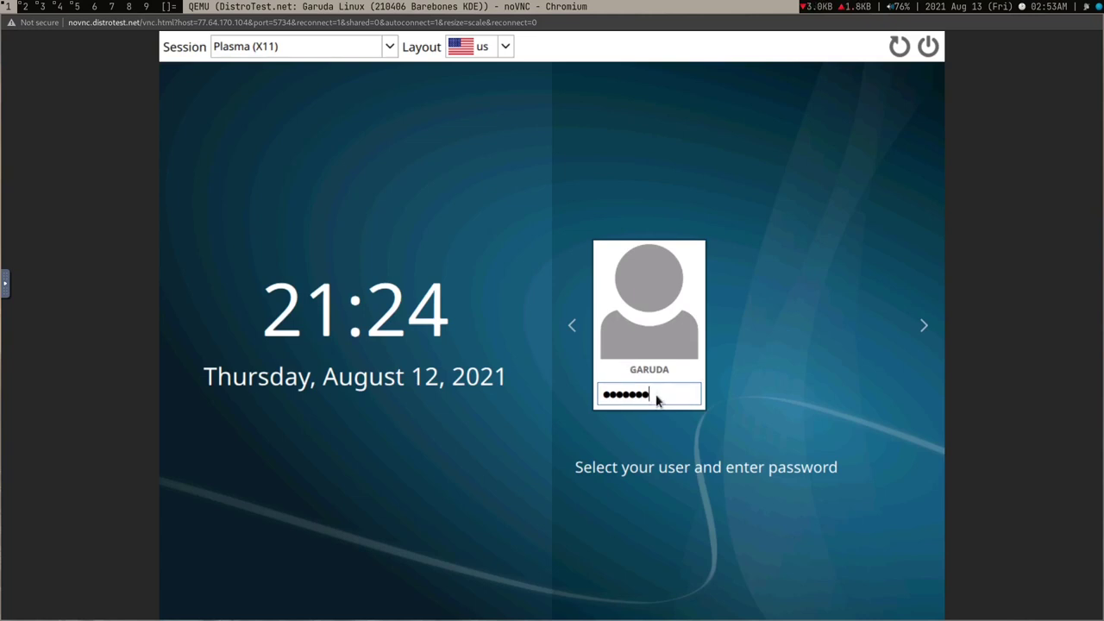
type("••••")
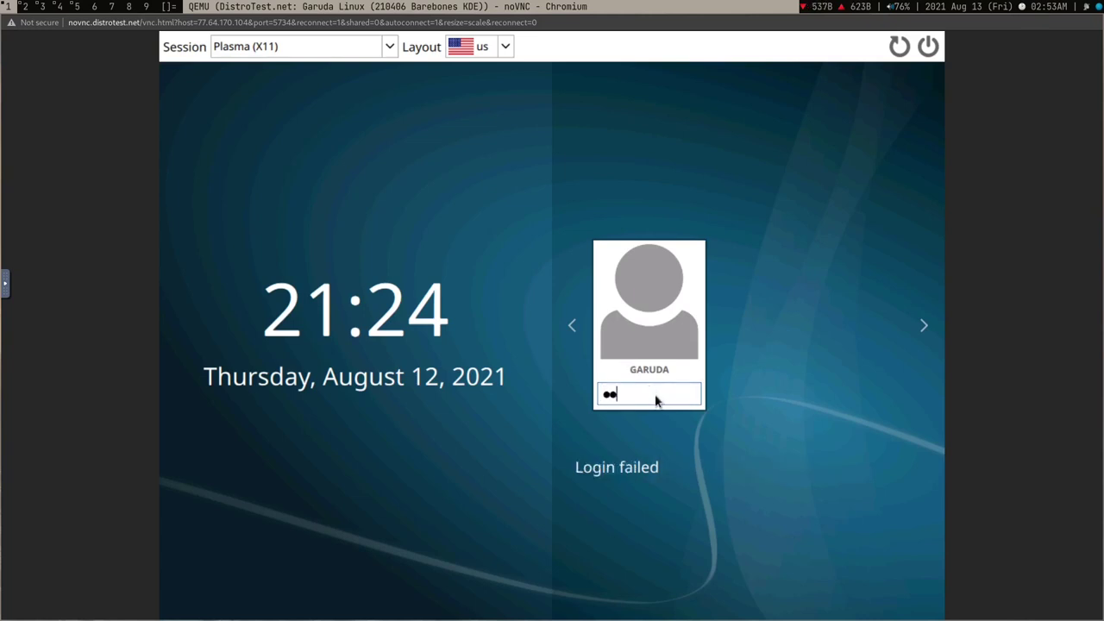
type("••")
key("Return")
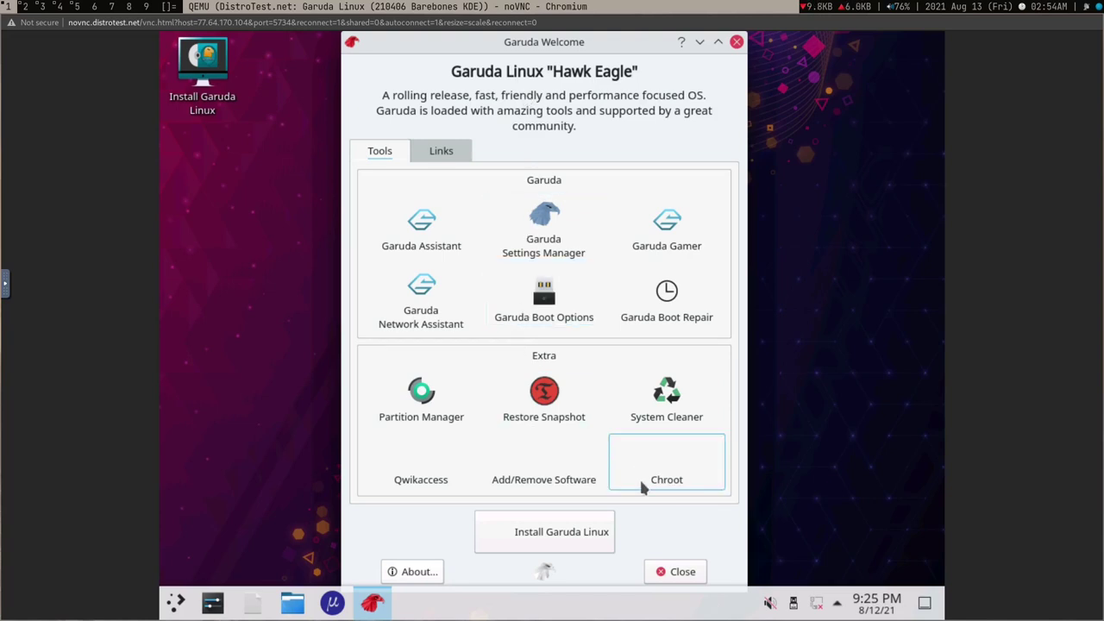
- Close Garuda Welcome, then launch Konsole by searching 'termina' in the Application Launcher
left_click(676, 572)
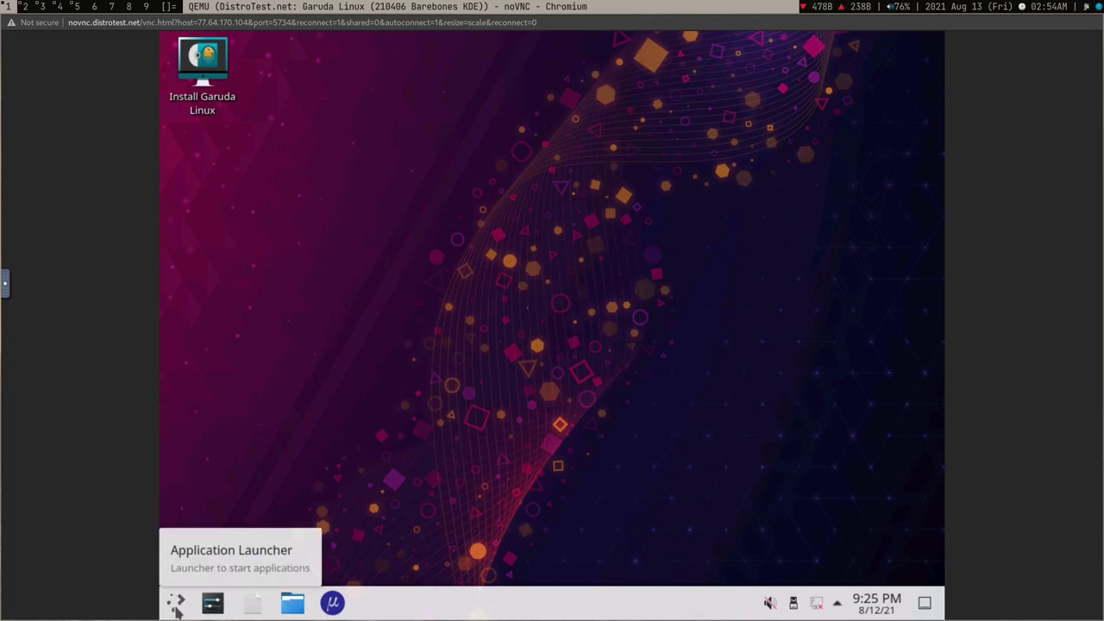
left_click(177, 605)
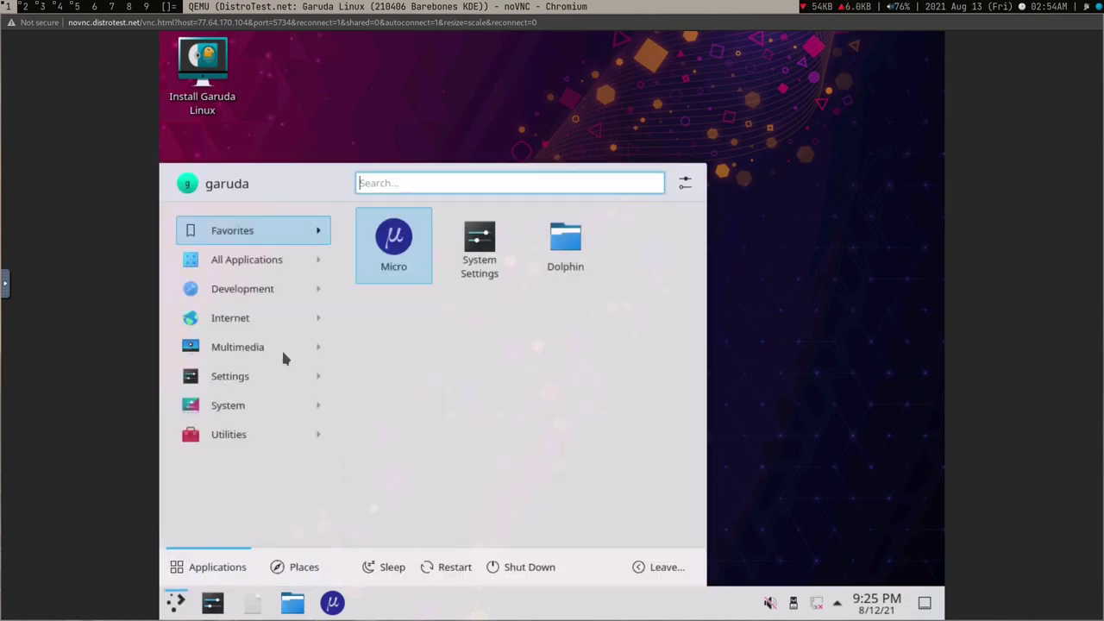
mouse_move(323, 317)
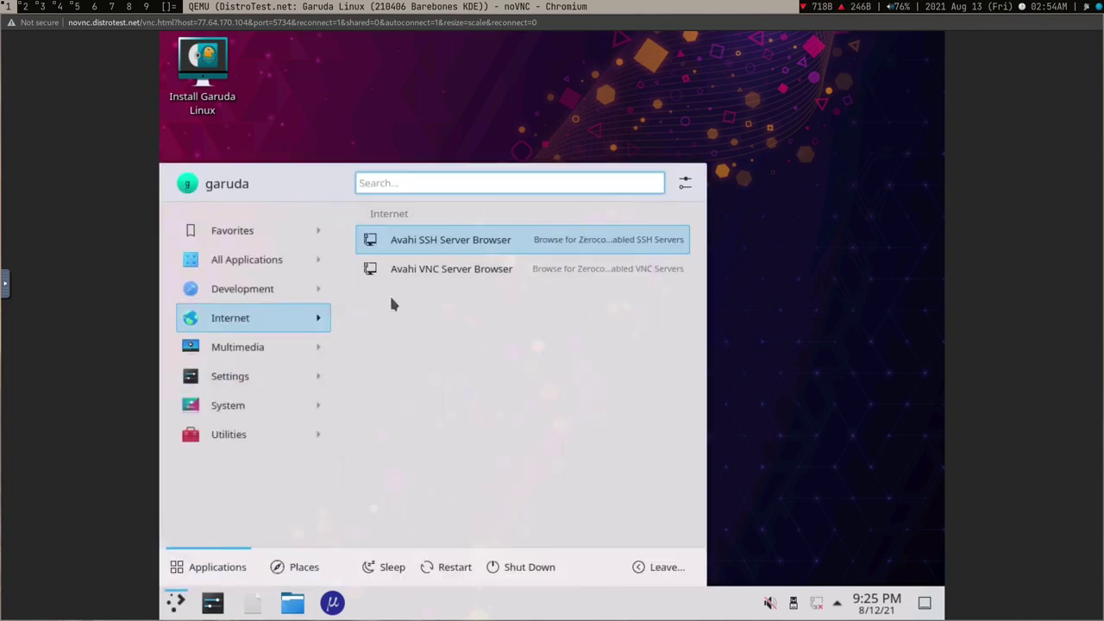
type("termina")
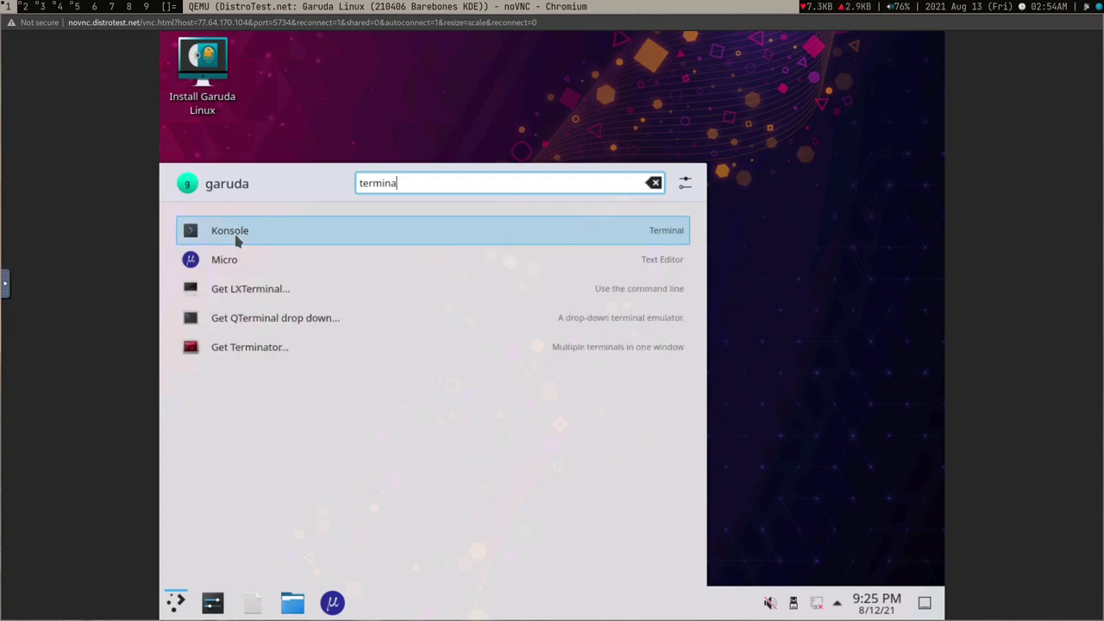
left_click(238, 241)
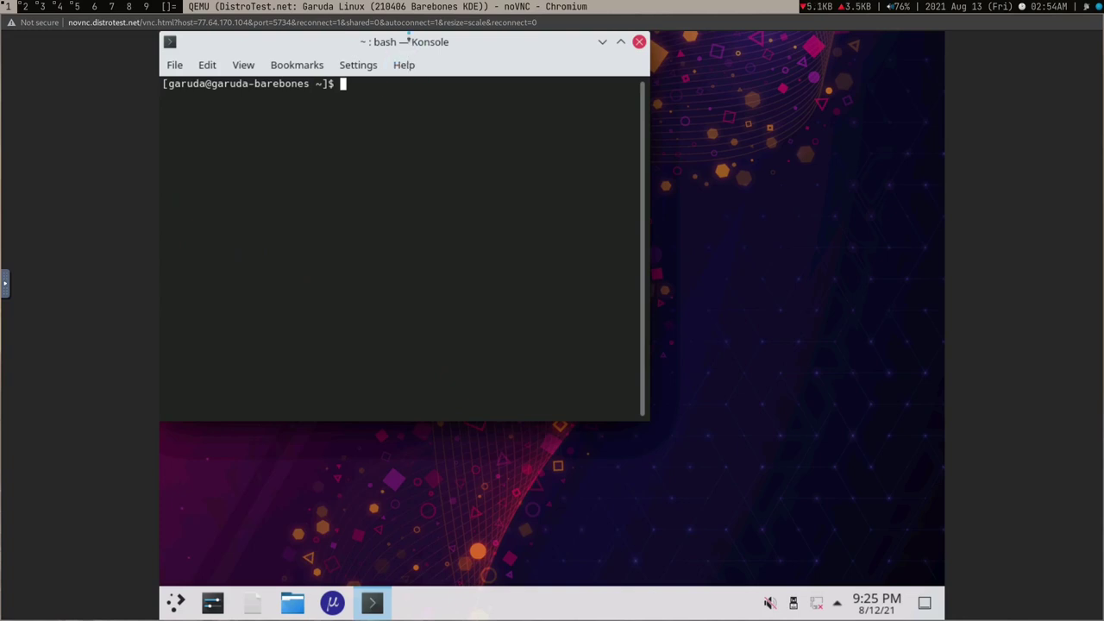
- Move the Konsole window toward the desktop centre and run ls in the home folder
left_click_drag(409, 38, 489, 151)
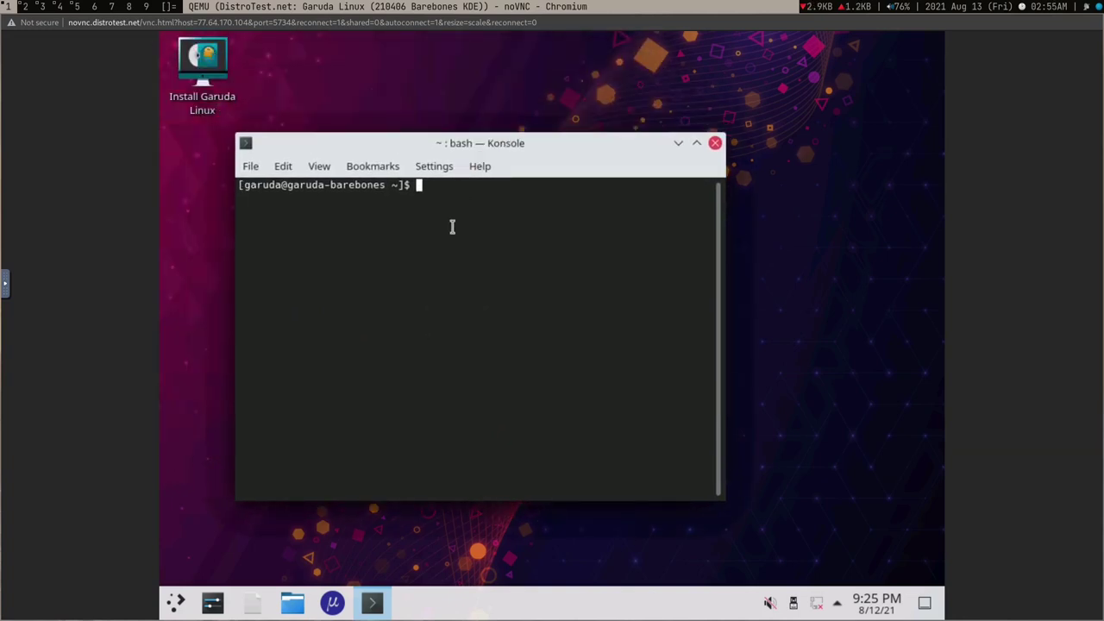
type("ls")
key("Return")
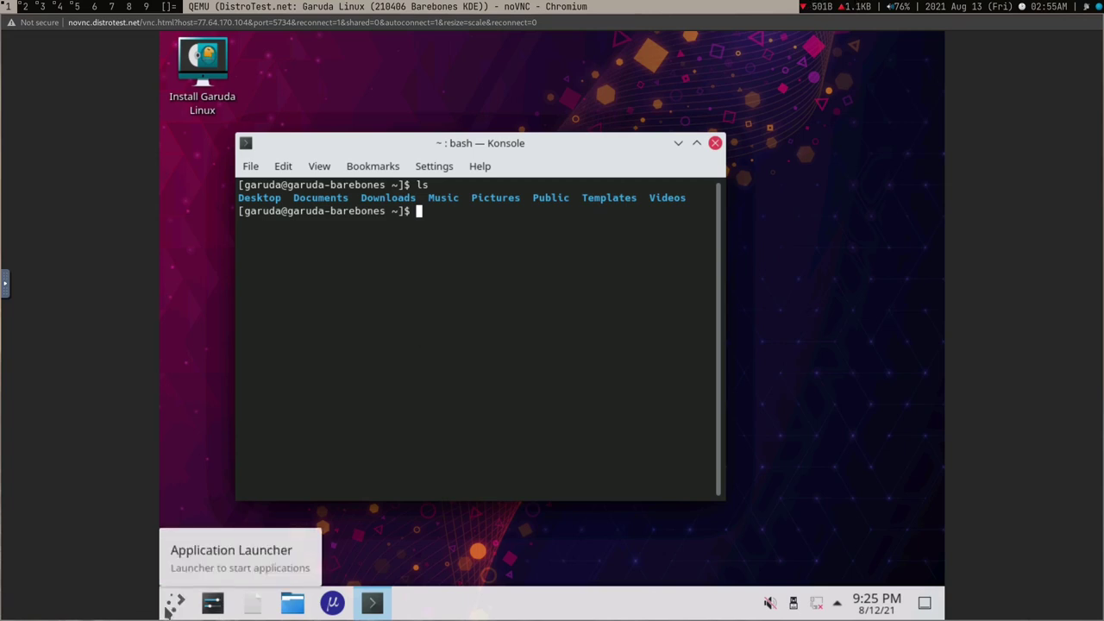
- Open the Application Launcher, then dismiss it to reveal the terminal listing
left_click(176, 604)
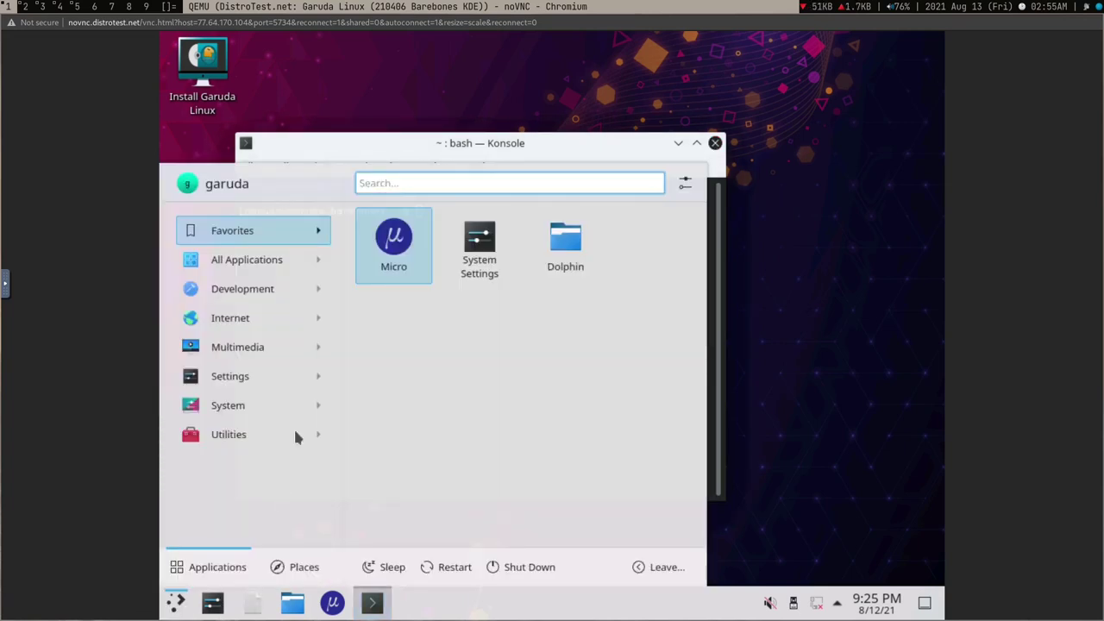
left_click(233, 375)
left_click(935, 358)
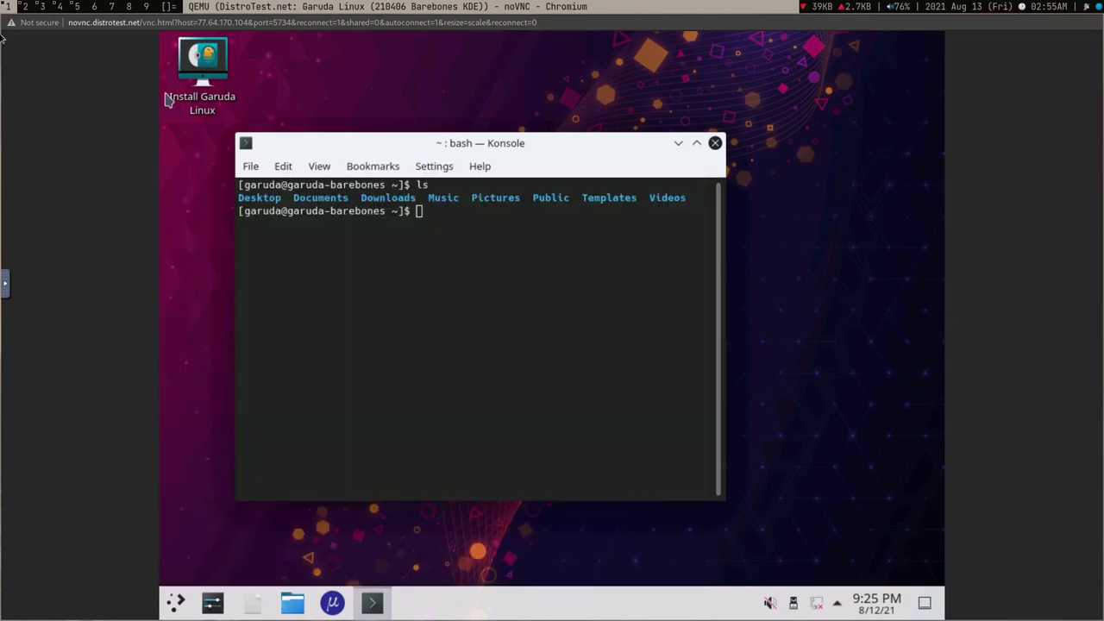